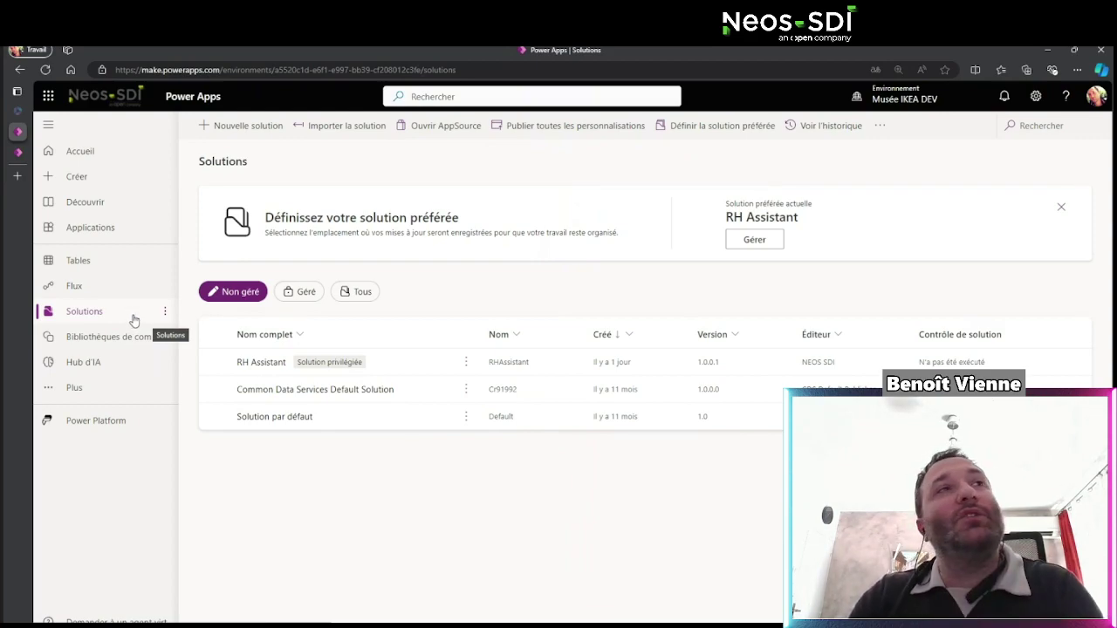
# - Look through all the discoverable Power Apps features for the environment, and return to the solutions list
pyautogui.click(44, 386)
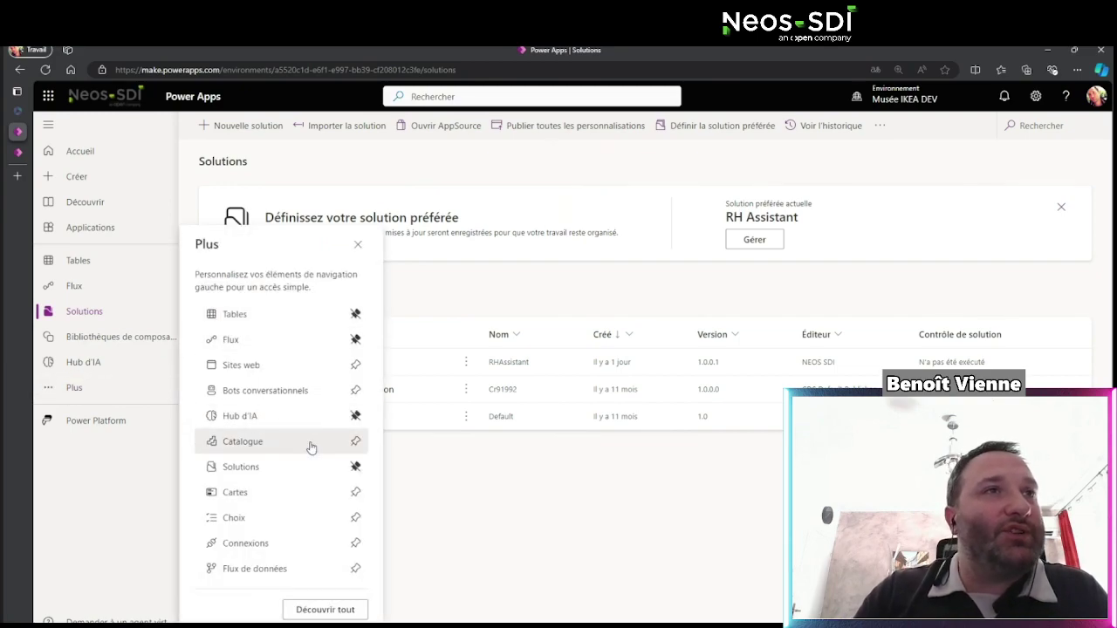
pyautogui.click(345, 615)
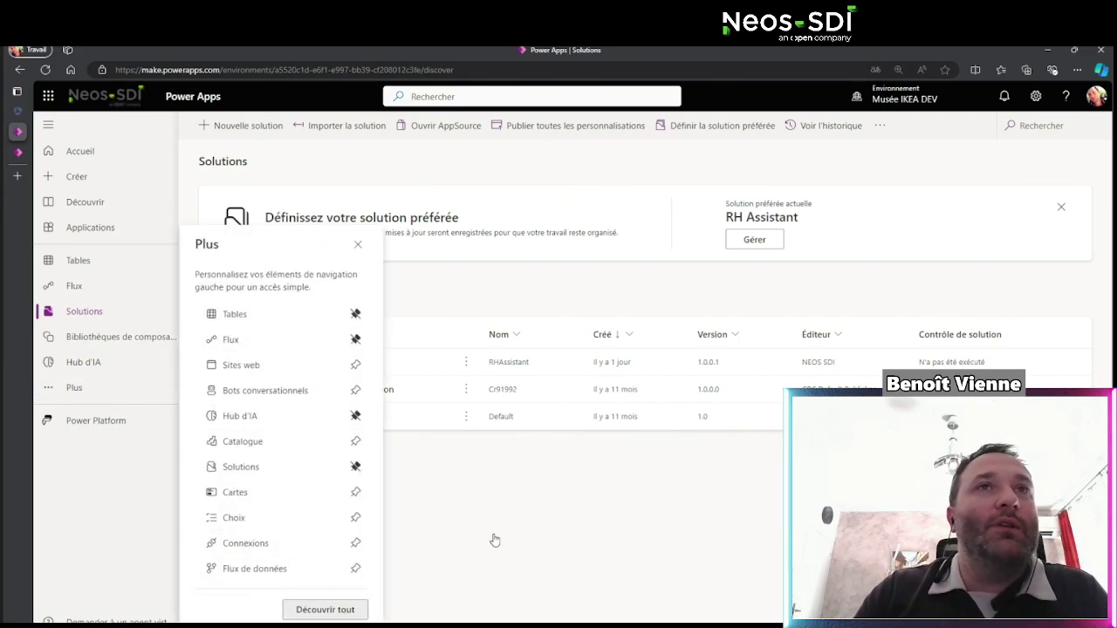
pyautogui.scroll(-4, 798, 365)
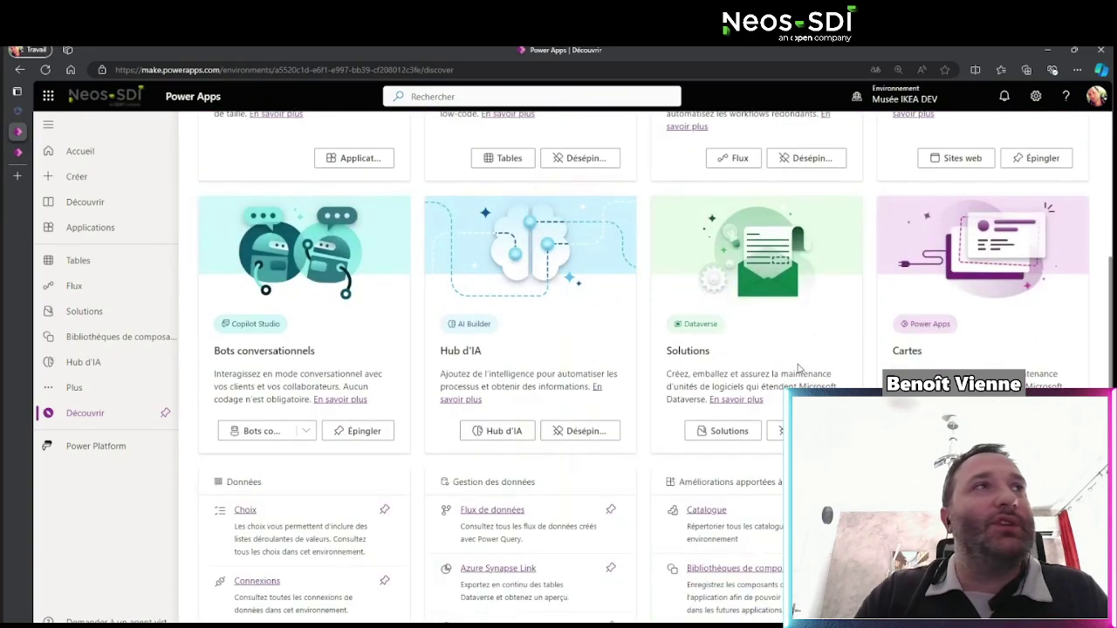
pyautogui.scroll(4, 798, 365)
pyautogui.click(109, 311)
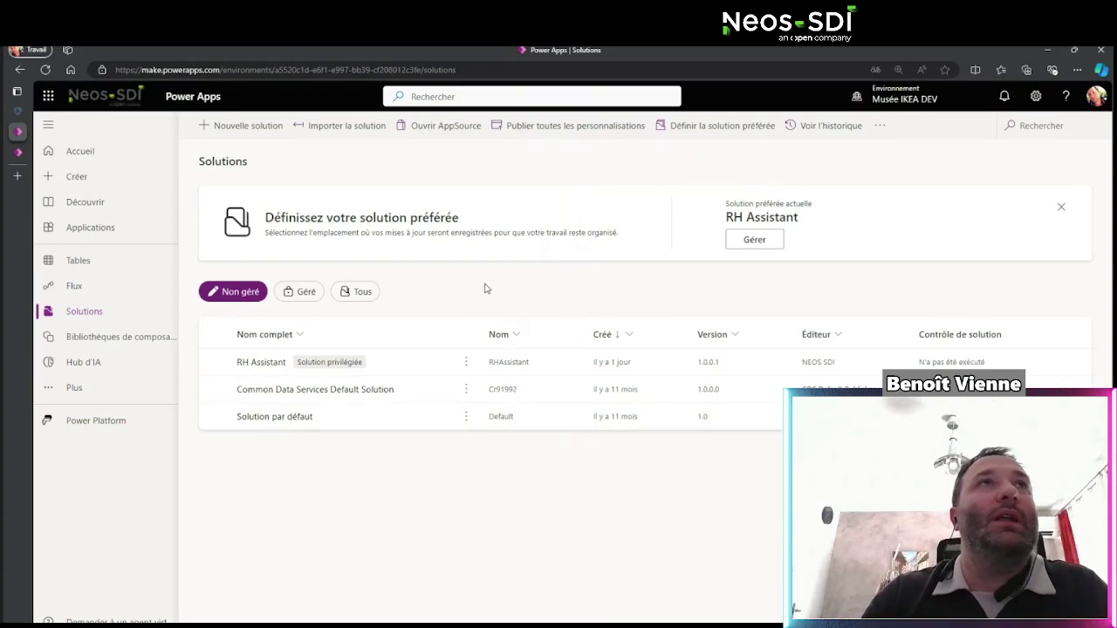
# - Start a new solution with the display name RHAssistant and view the publishers available for it
pyautogui.click(247, 129)
pyautogui.write('benoit')
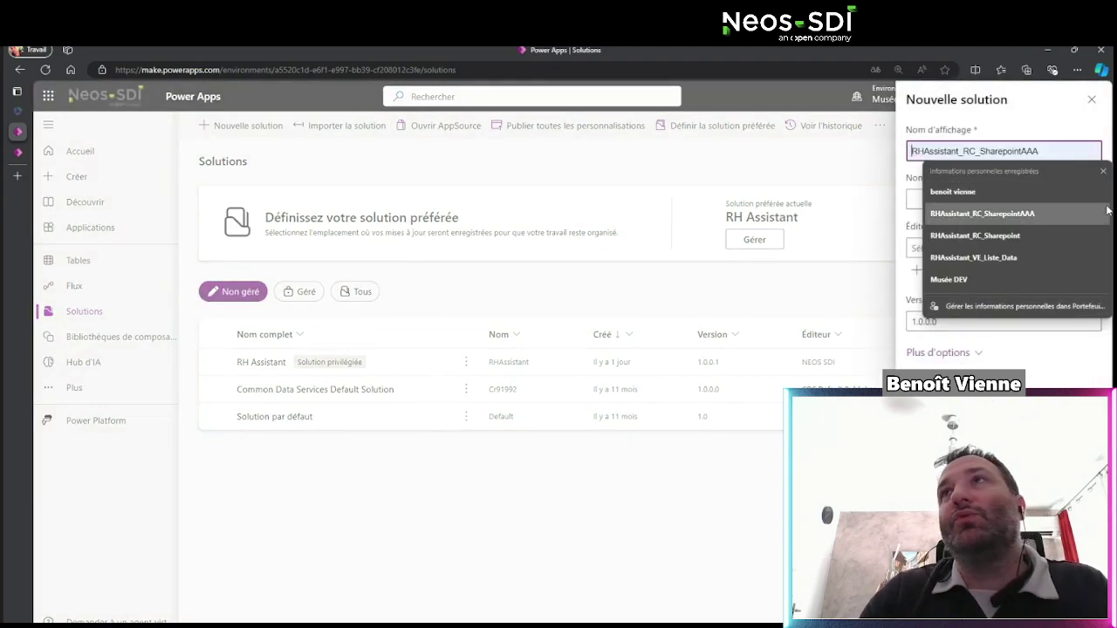
pyautogui.click(1005, 215)
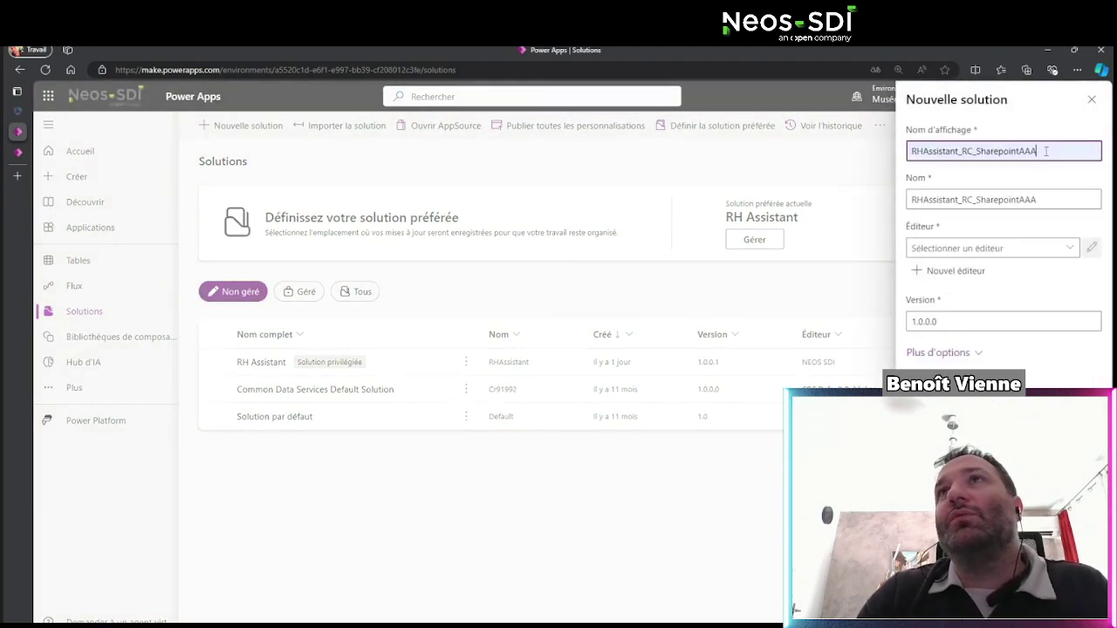
pyautogui.moveTo(1041, 153); pyautogui.dragTo(959, 146)
pyautogui.press('BackSpace')
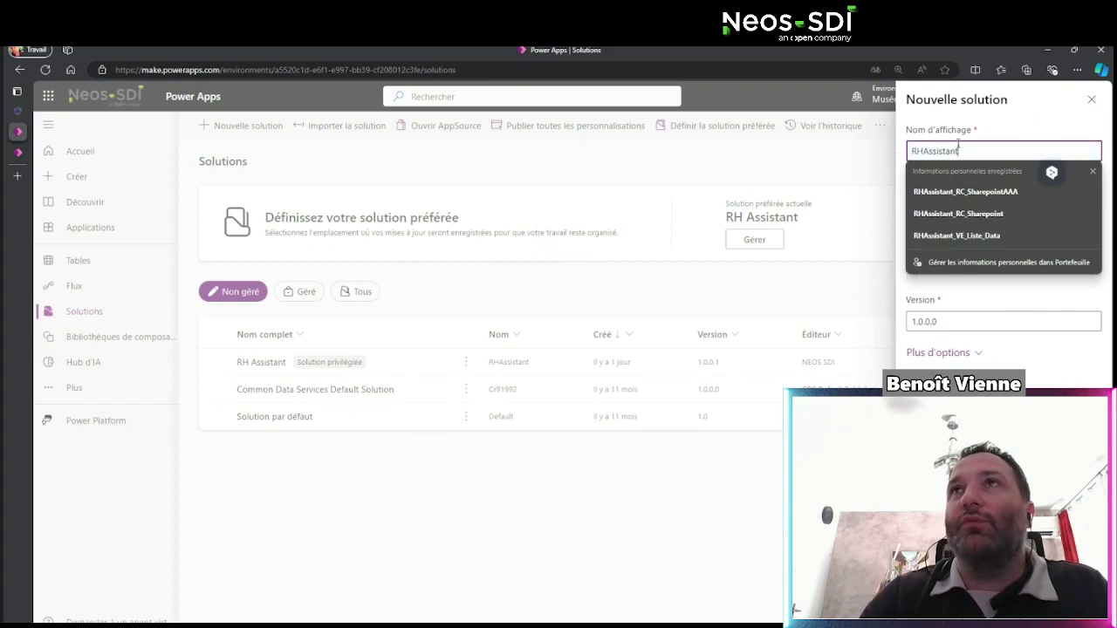
pyautogui.press('Escape')
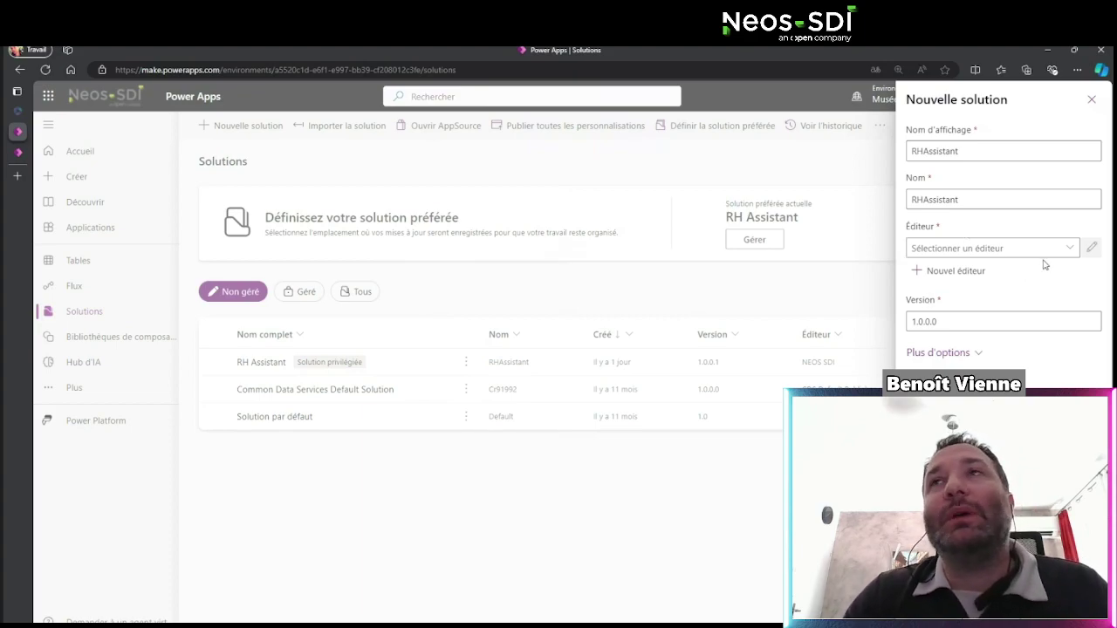
pyautogui.click(1068, 247)
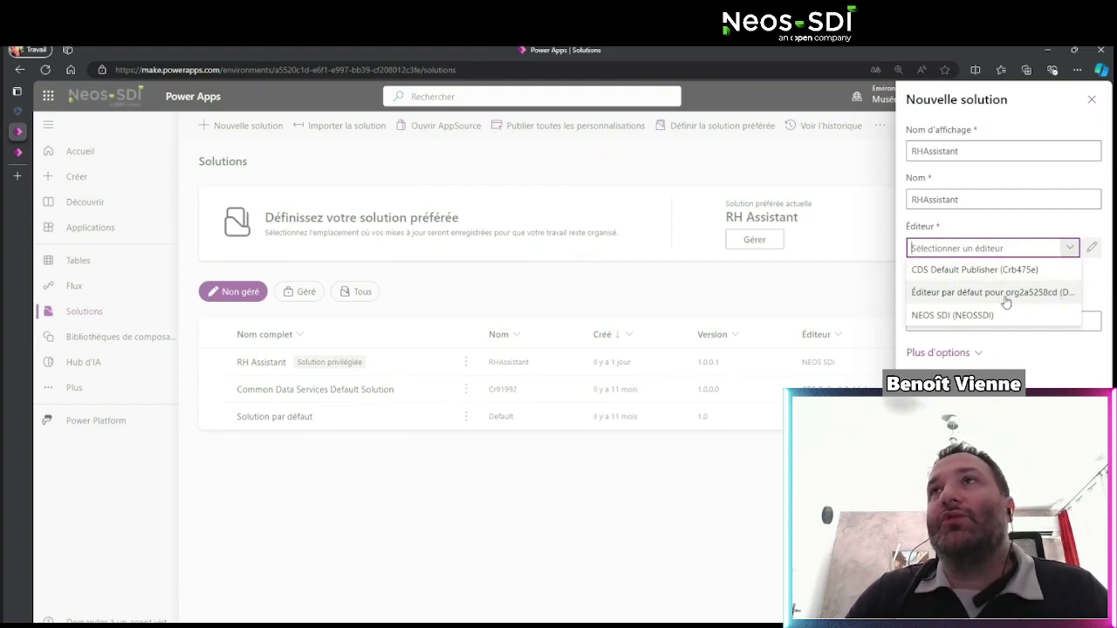
pyautogui.click(1097, 269)
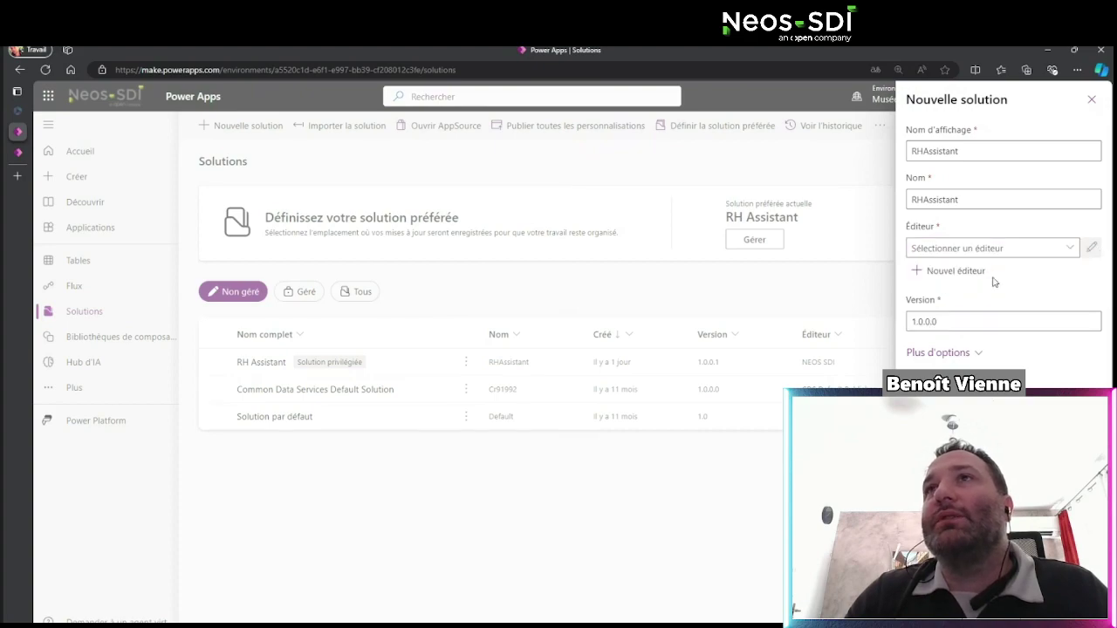
# - Begin a new publisher for the solution with the display name TEst and the name Test
pyautogui.click(951, 272)
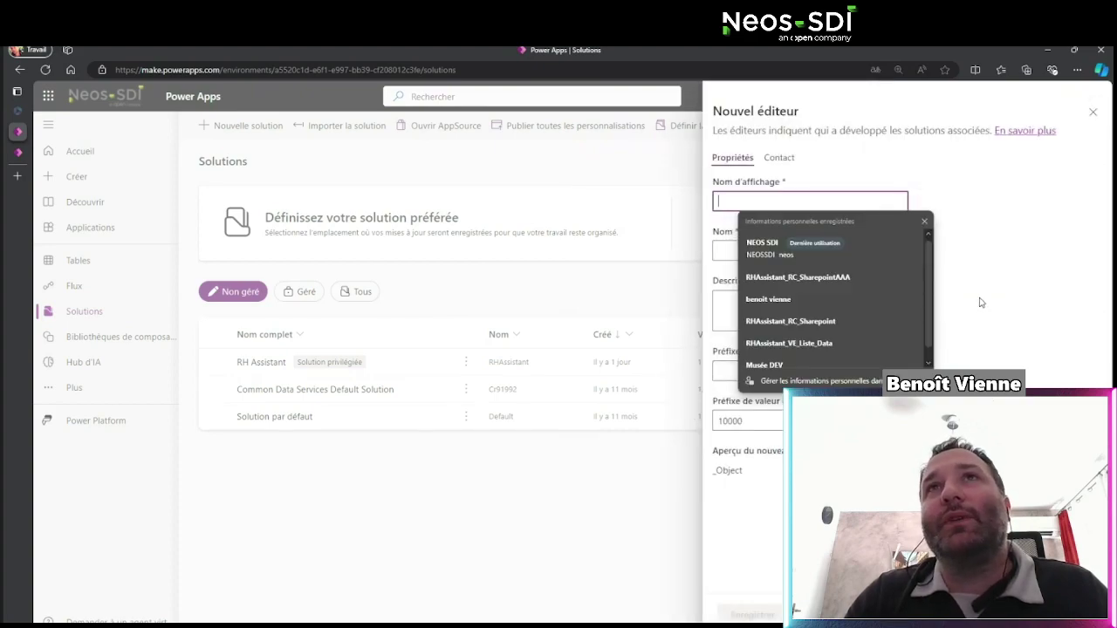
pyautogui.click(923, 223)
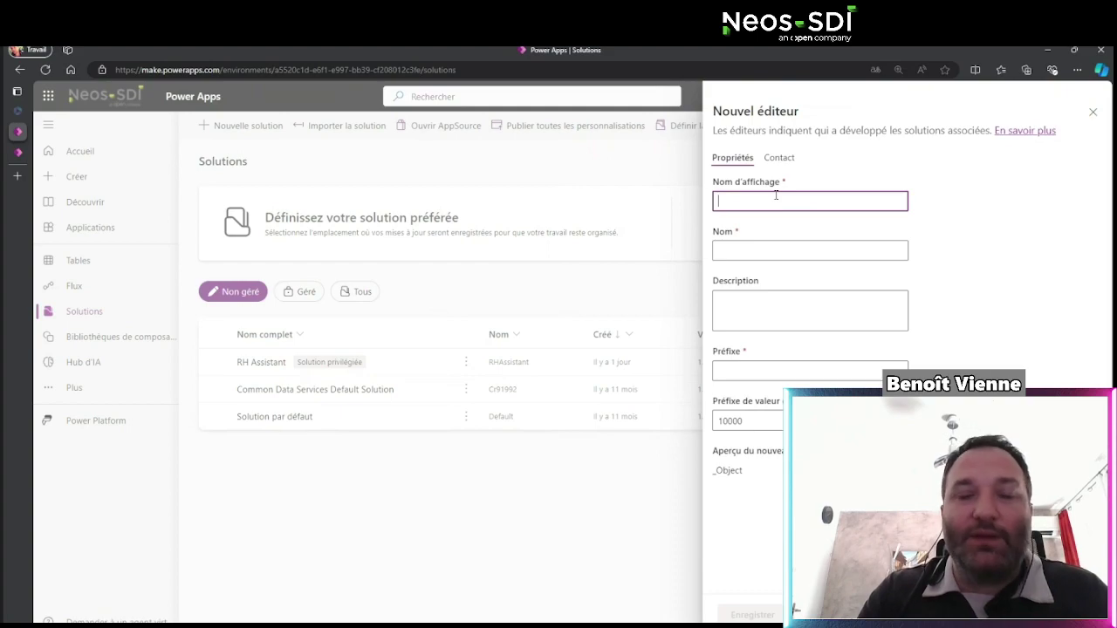
pyautogui.click(771, 251)
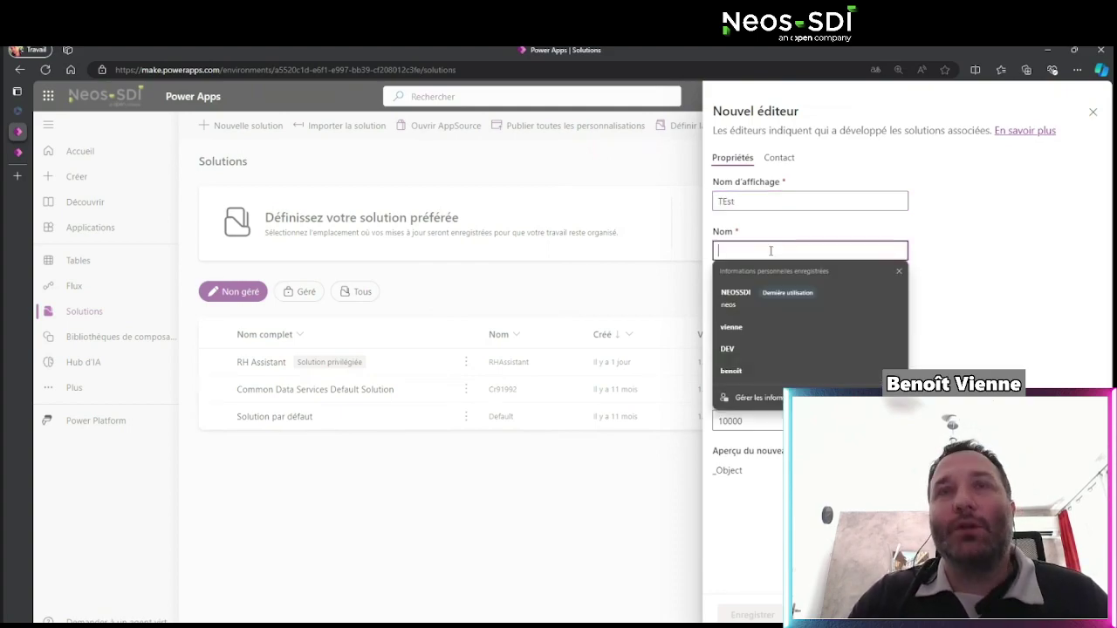
pyautogui.write('Test')
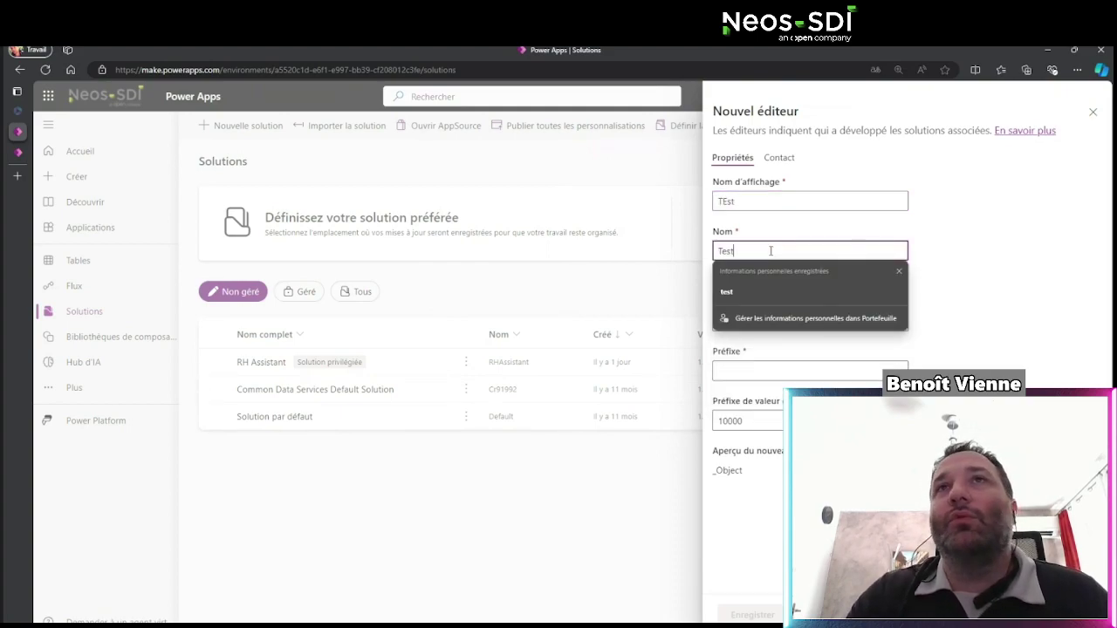
pyautogui.click(822, 384)
pyautogui.hotkey('ctrl', 'a')
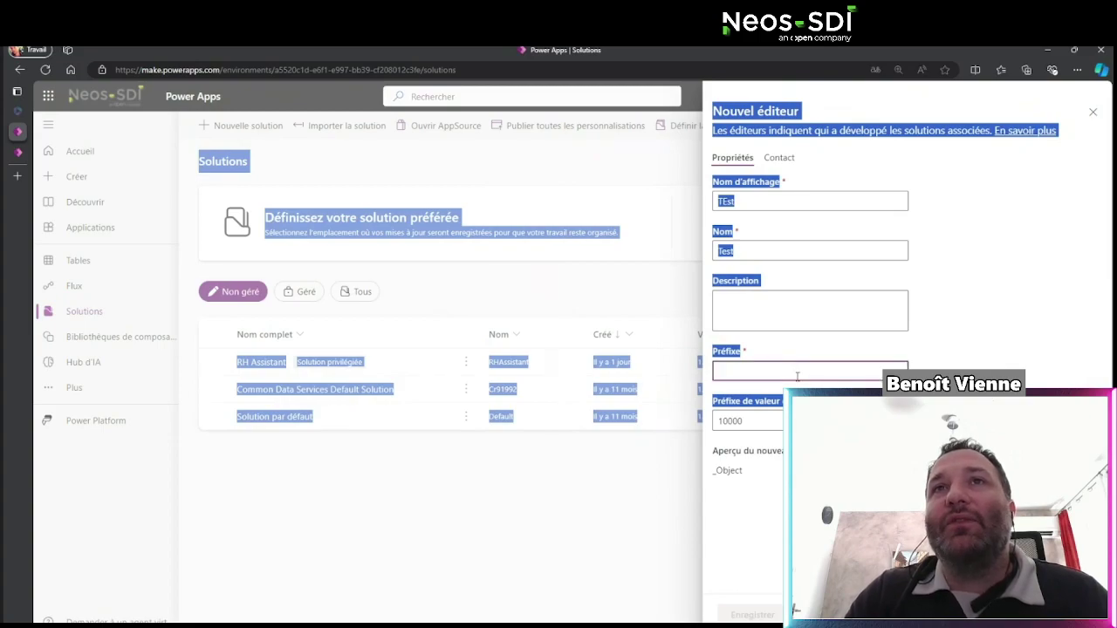
pyautogui.click(774, 362)
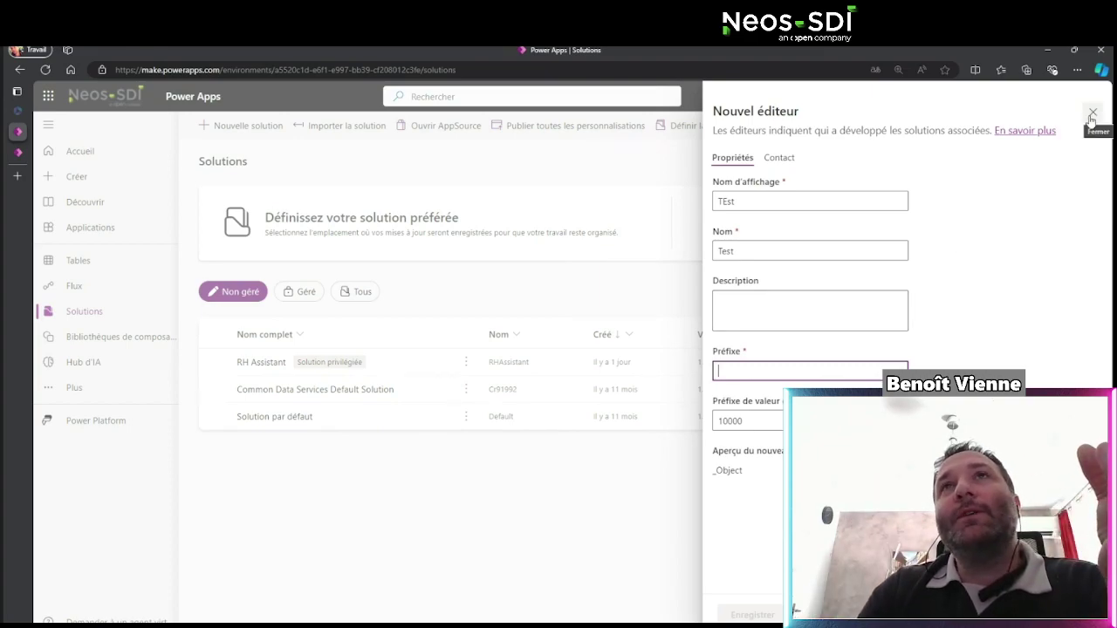
pyautogui.click(849, 155)
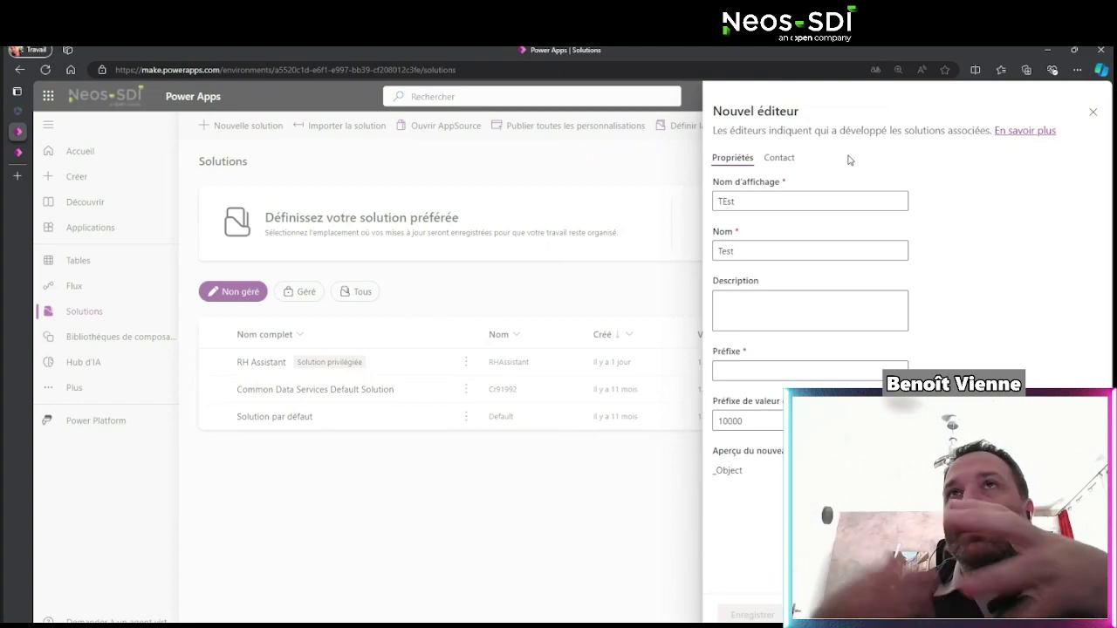
# - Review the new publisher's contact fields, and discard both the publisher and the new solution without saving
pyautogui.click(785, 159)
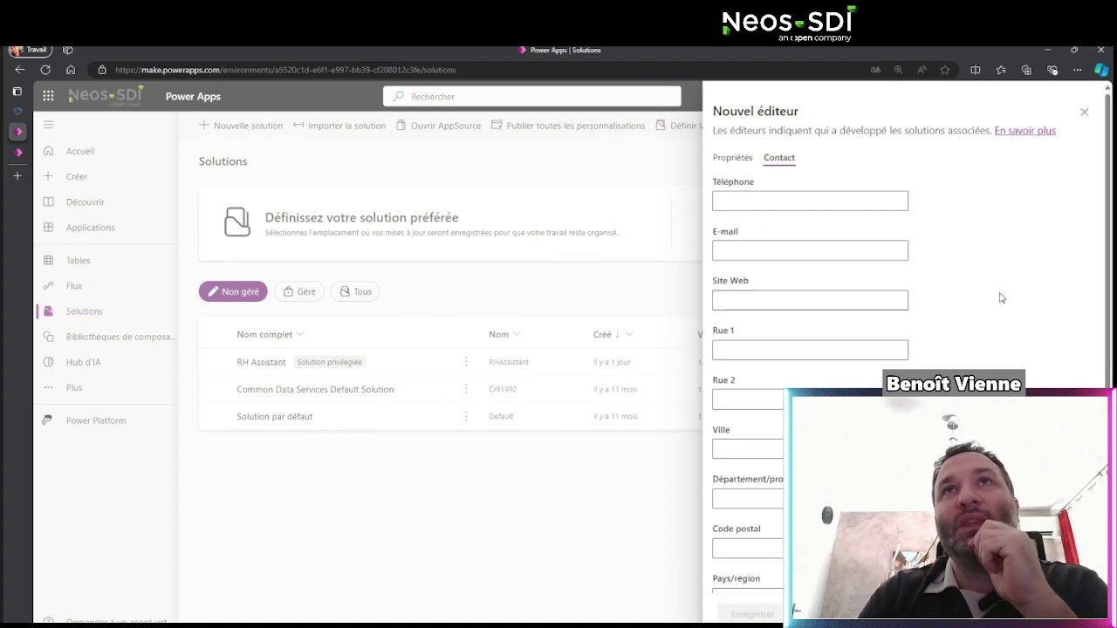
pyautogui.scroll(-1, 790, 219)
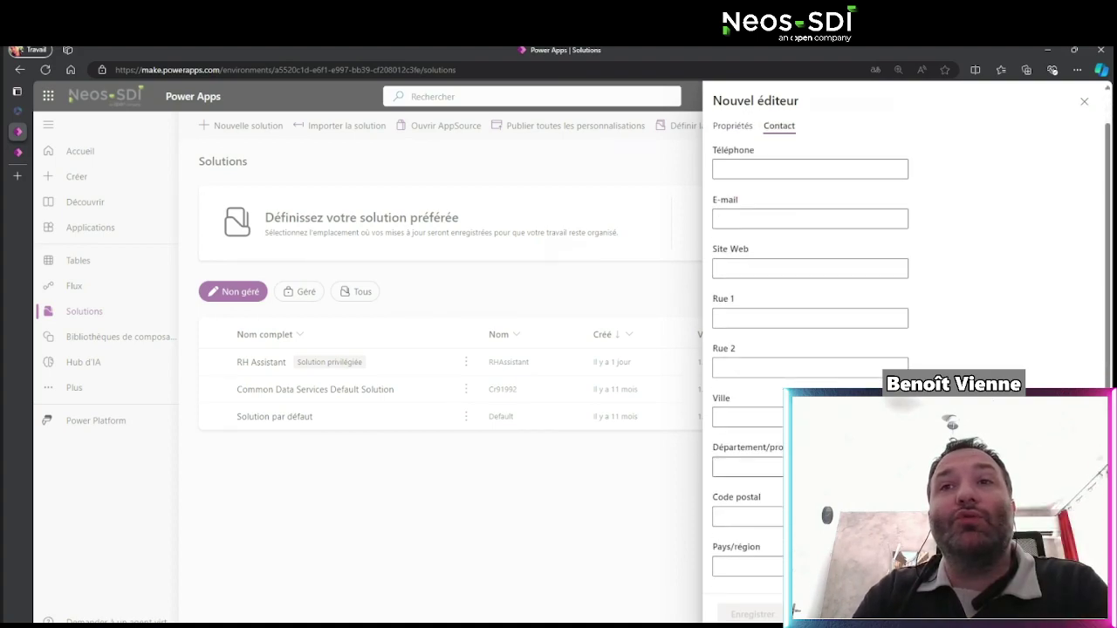
pyautogui.click(1083, 100)
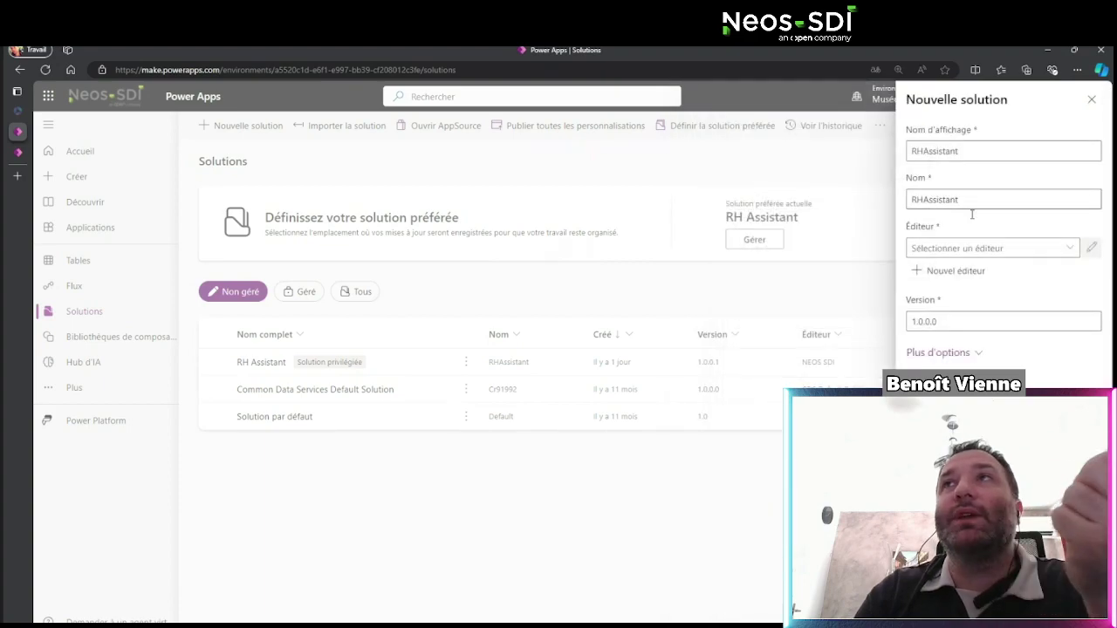
pyautogui.click(1091, 102)
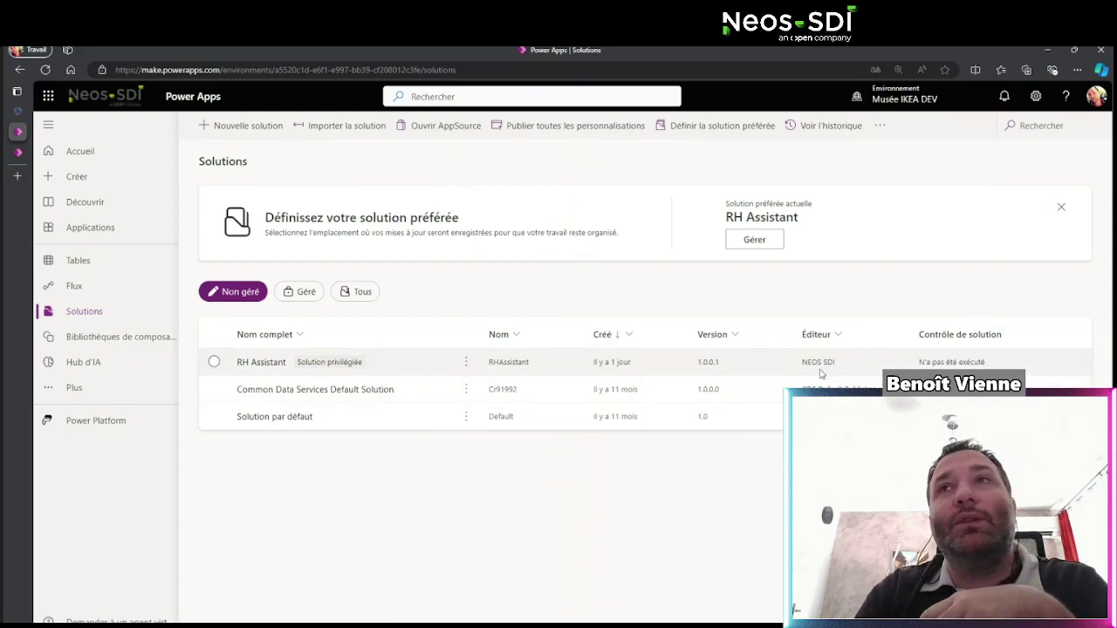
# - Open the RH Assistant solution and activate its [RH Assistant] - GetEmployeeID cloud flow
pyautogui.click(280, 367)
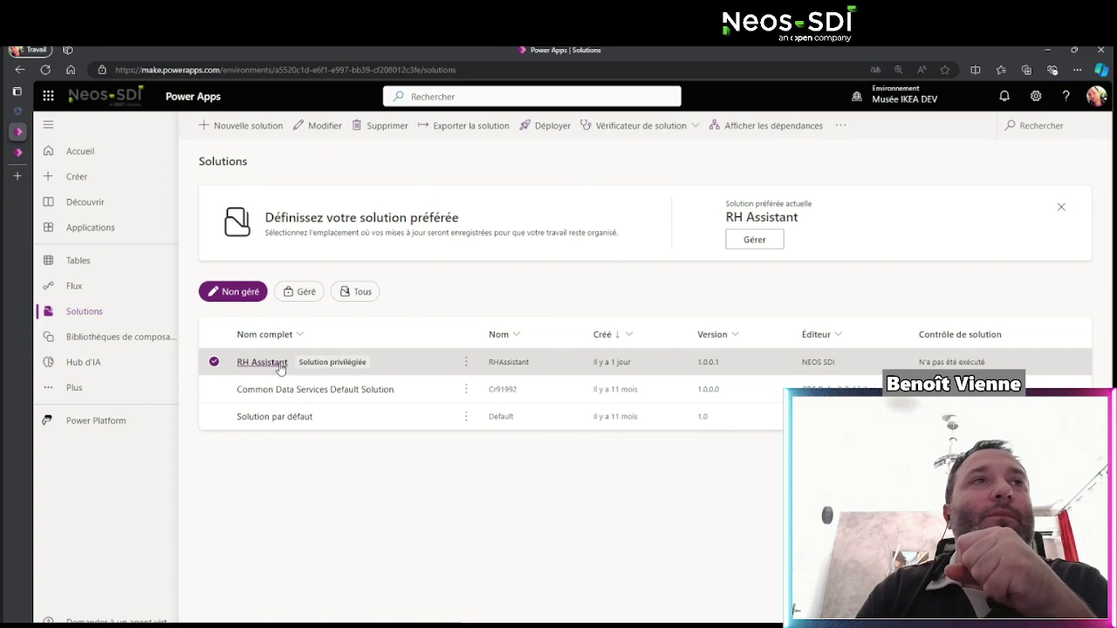
pyautogui.click(280, 367)
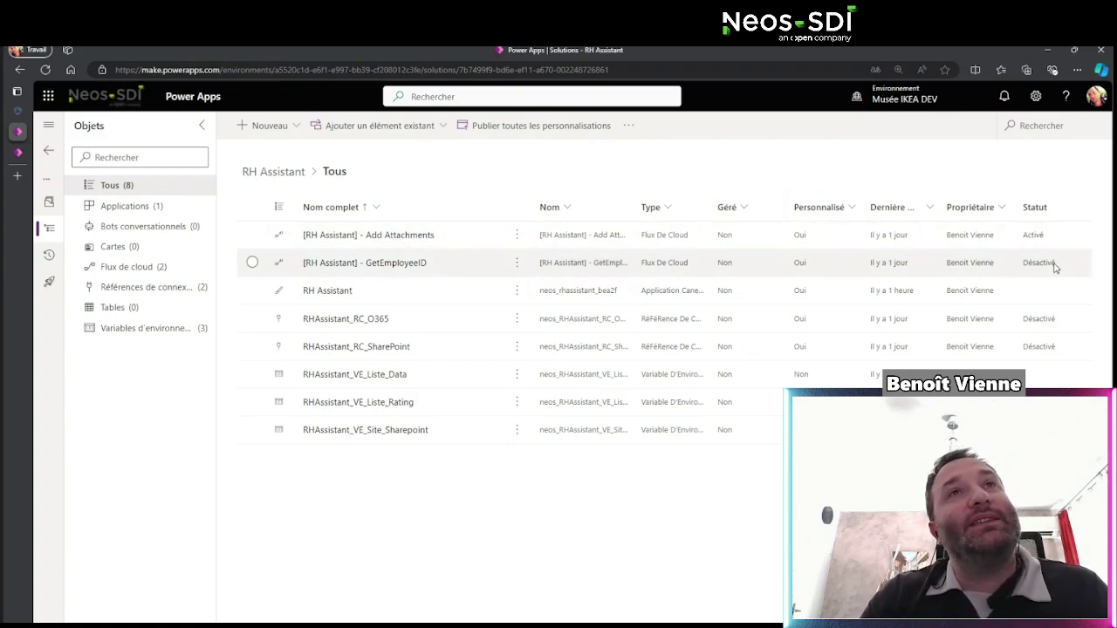
pyautogui.click(518, 266)
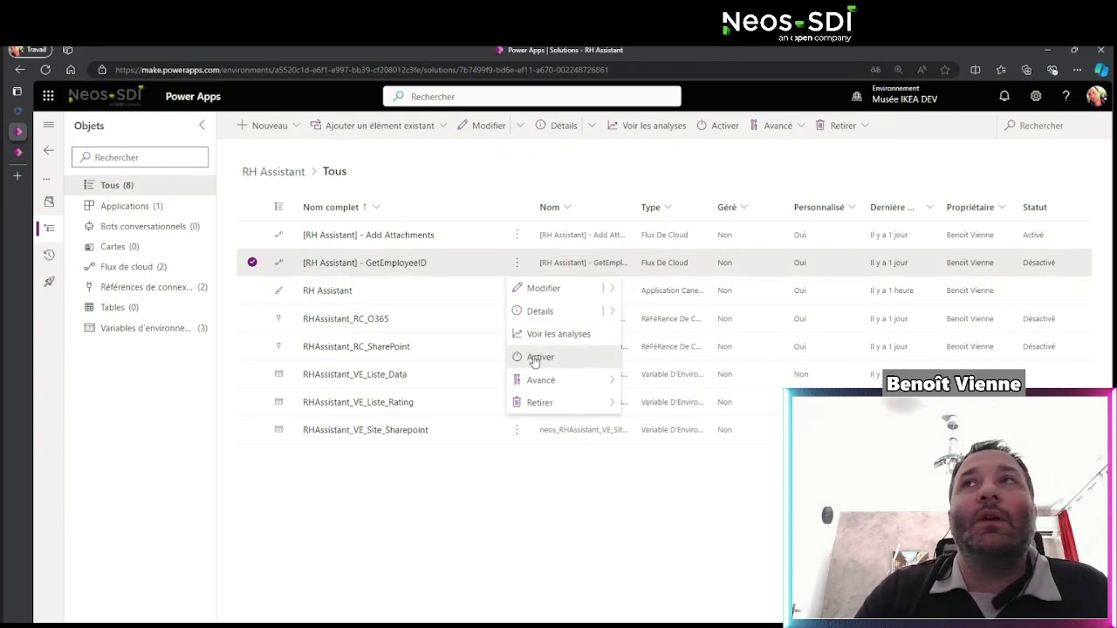
pyautogui.click(573, 359)
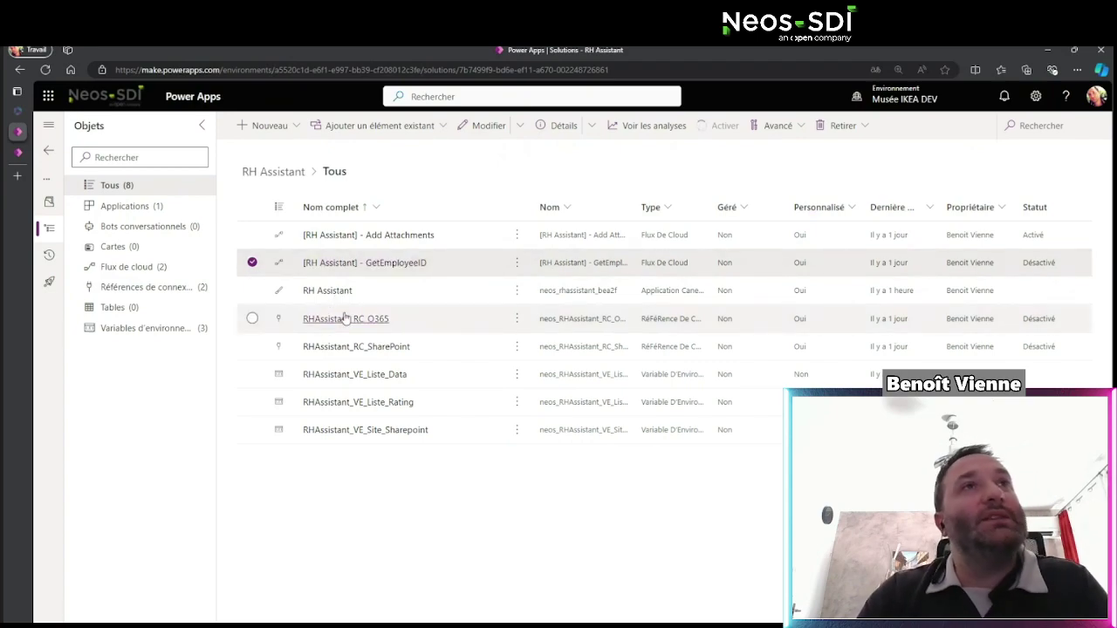
pyautogui.click(254, 292)
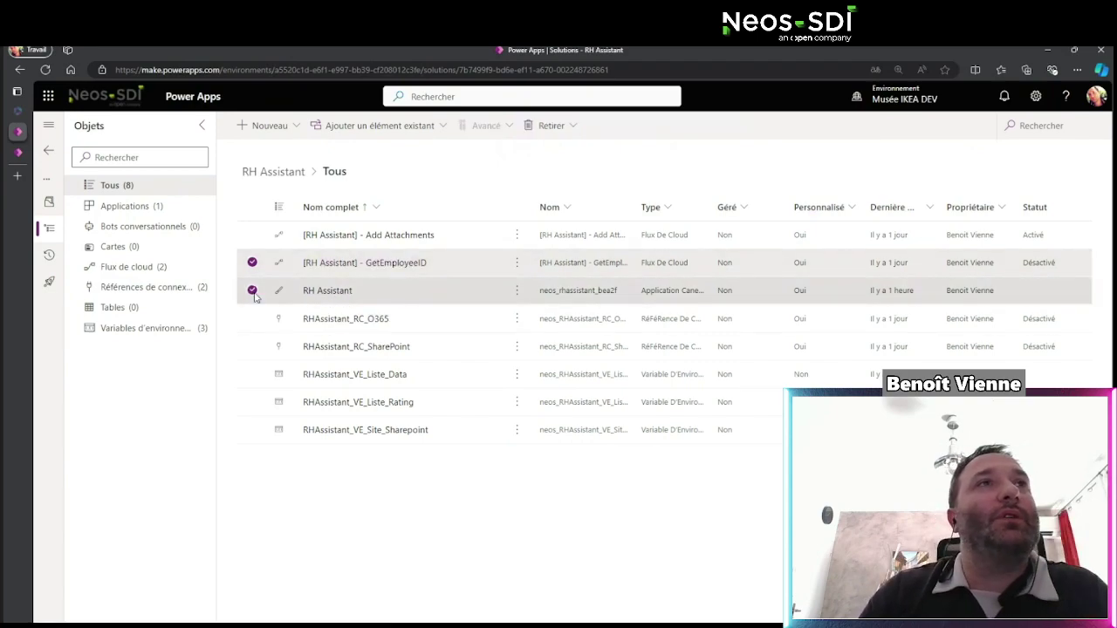
pyautogui.click(252, 310)
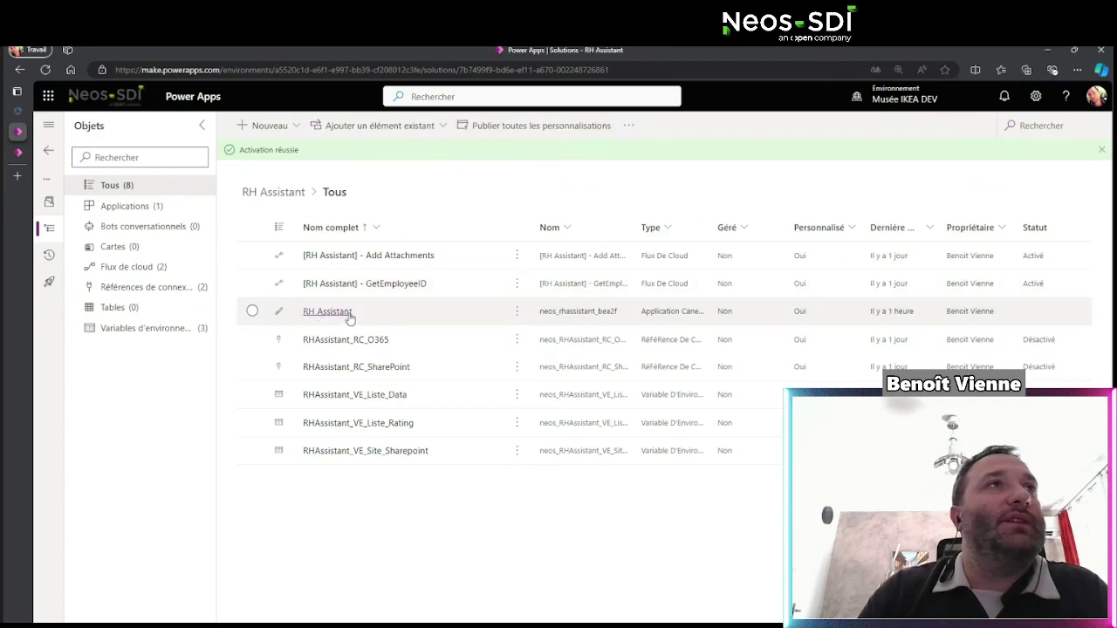
# - Examine the advanced options and the dependencies of the RH Assistant canvas app in the solution's applications
pyautogui.click(138, 215)
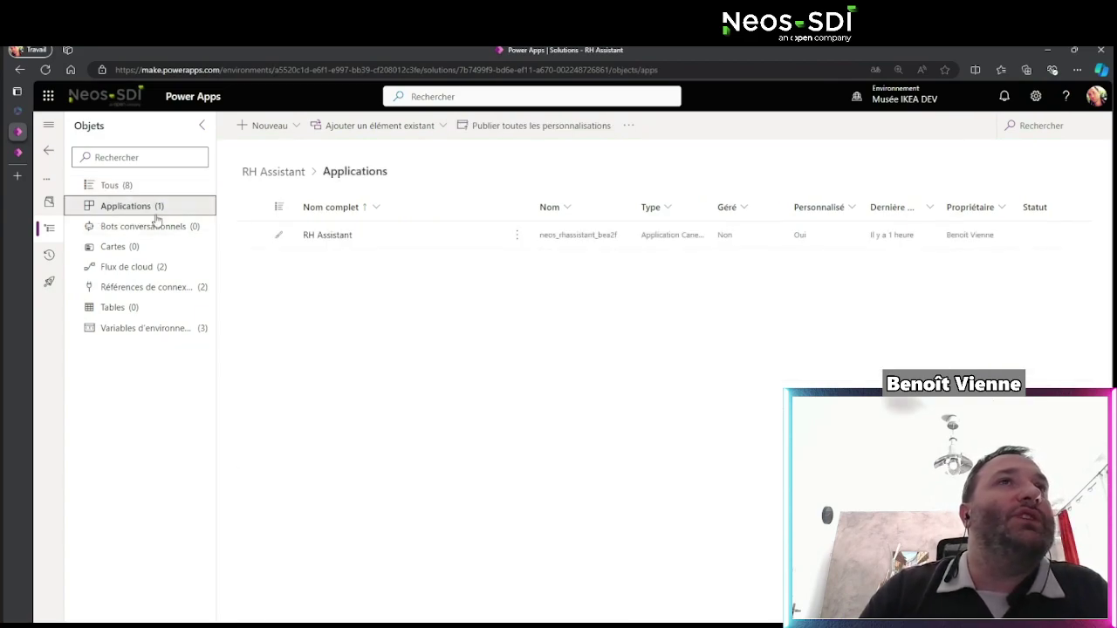
pyautogui.click(517, 237)
pyautogui.moveTo(618, 259)
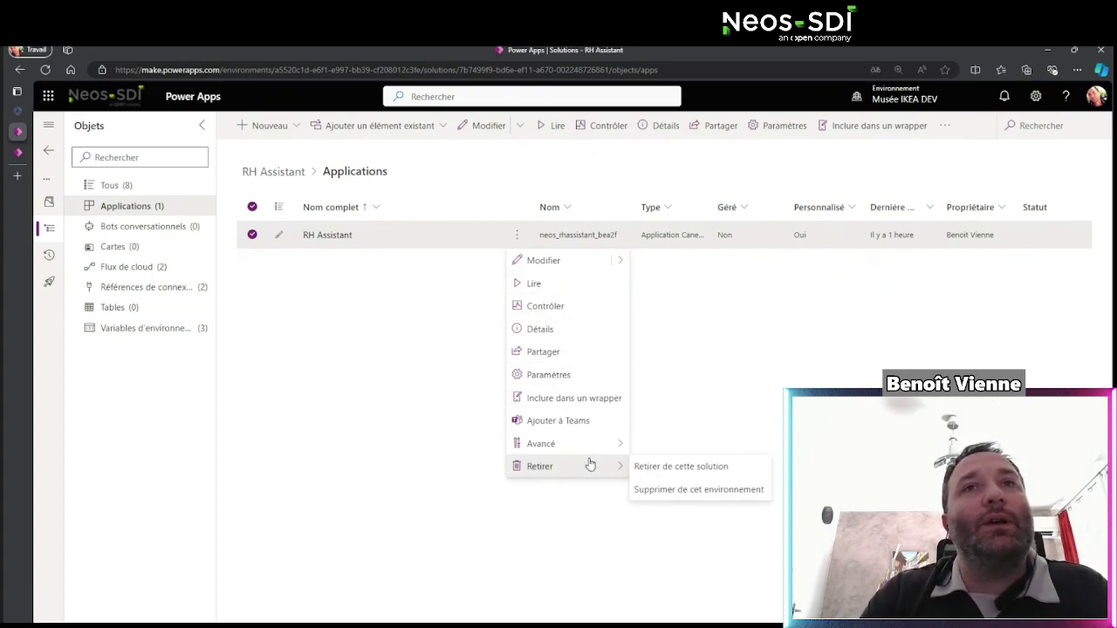
pyautogui.moveTo(591, 448)
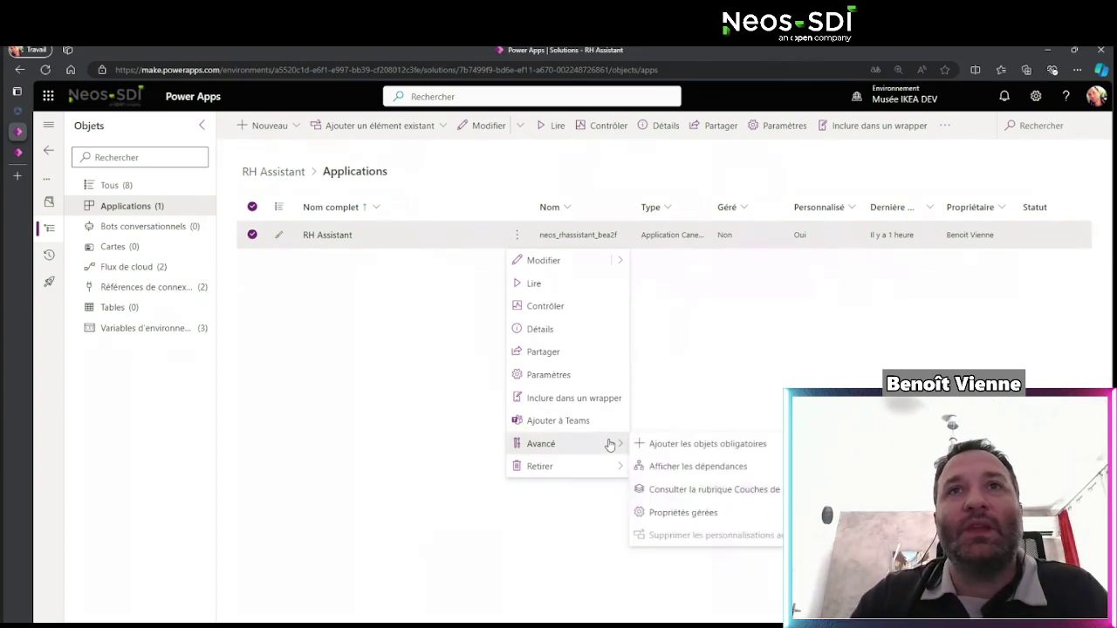
pyautogui.click(697, 467)
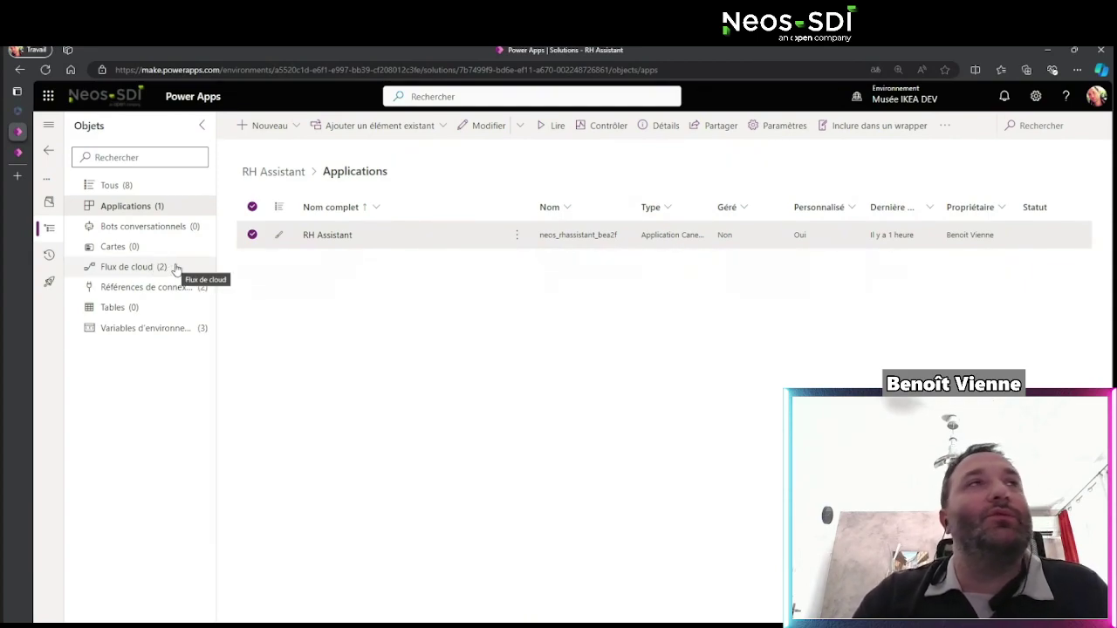
pyautogui.click(517, 235)
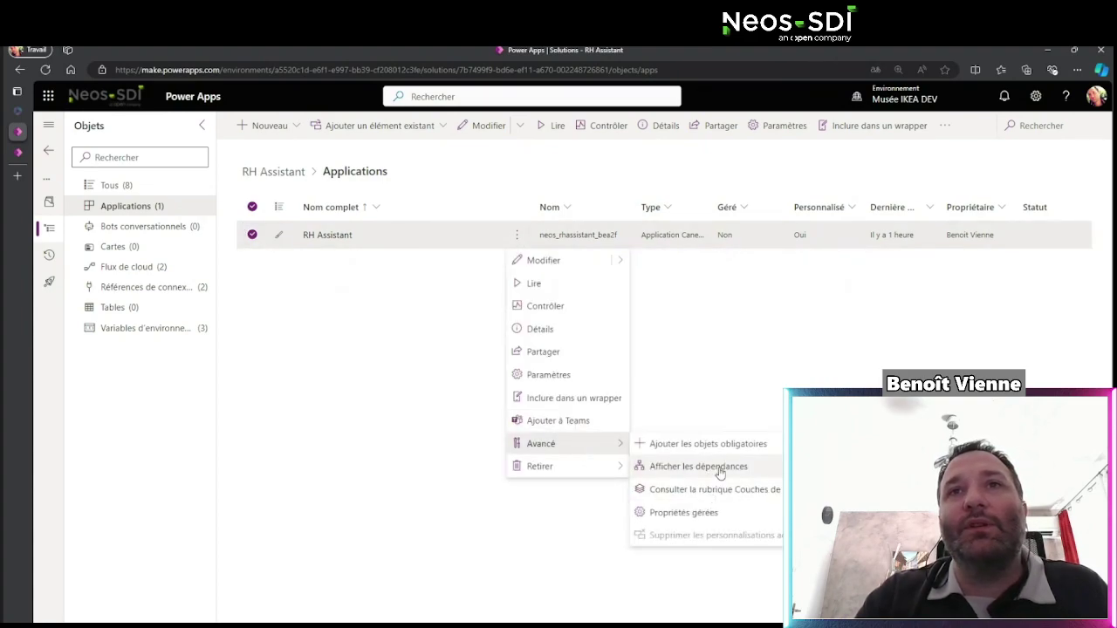
pyautogui.click(720, 469)
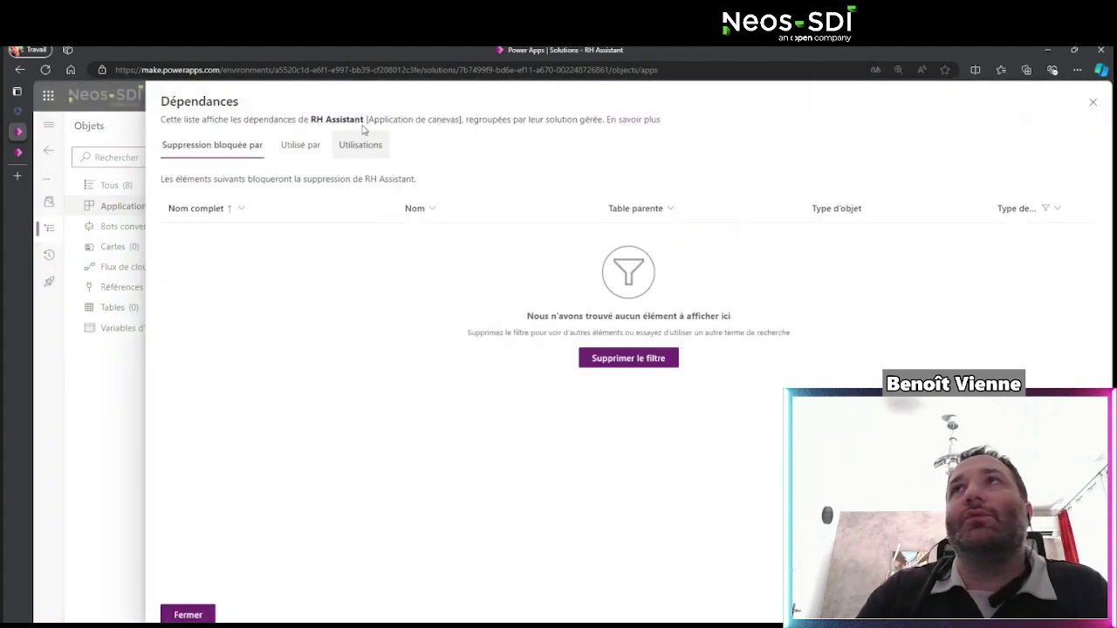
pyautogui.click(1092, 103)
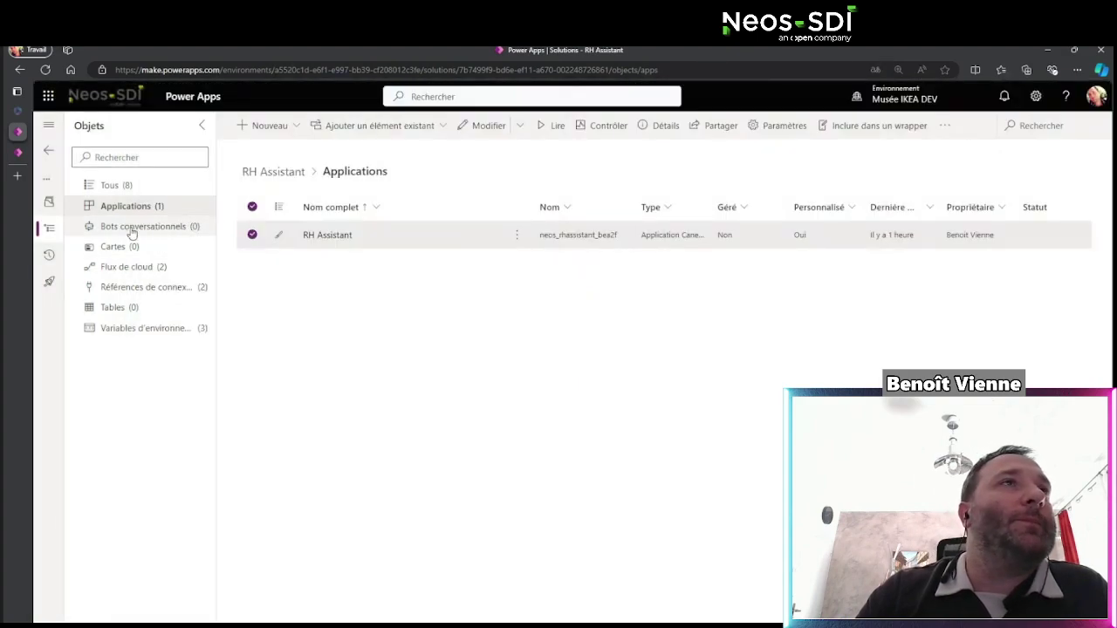
# - Review the solution's connection references, and inspect the SharePoint attachment action's connection options in the [RH Assistant] - Add Attachments cloud flow
pyautogui.click(197, 288)
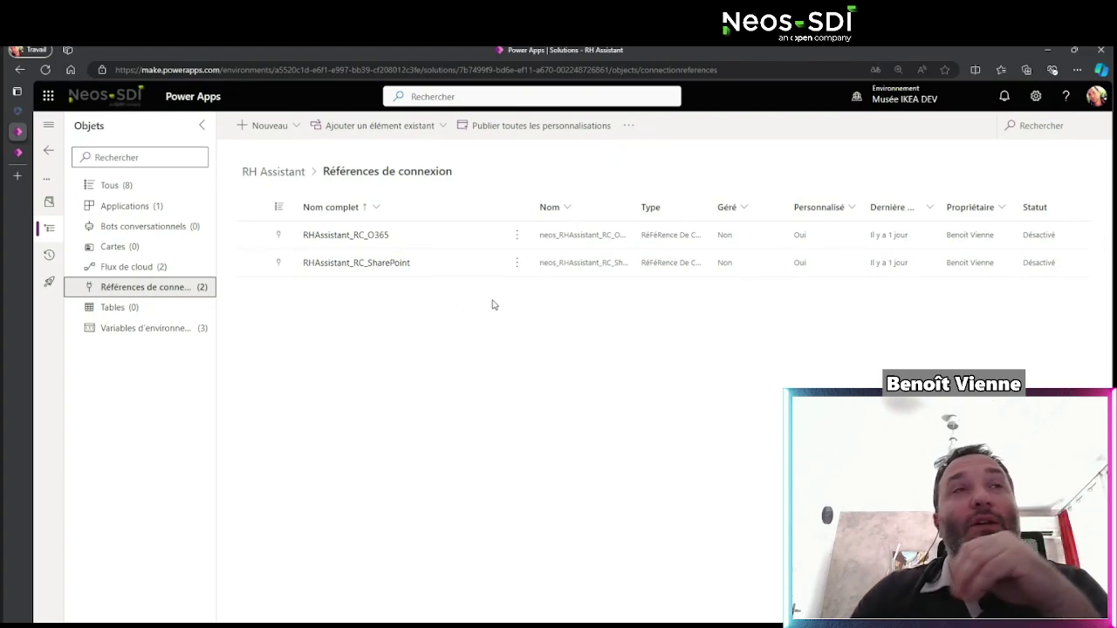
pyautogui.click(153, 267)
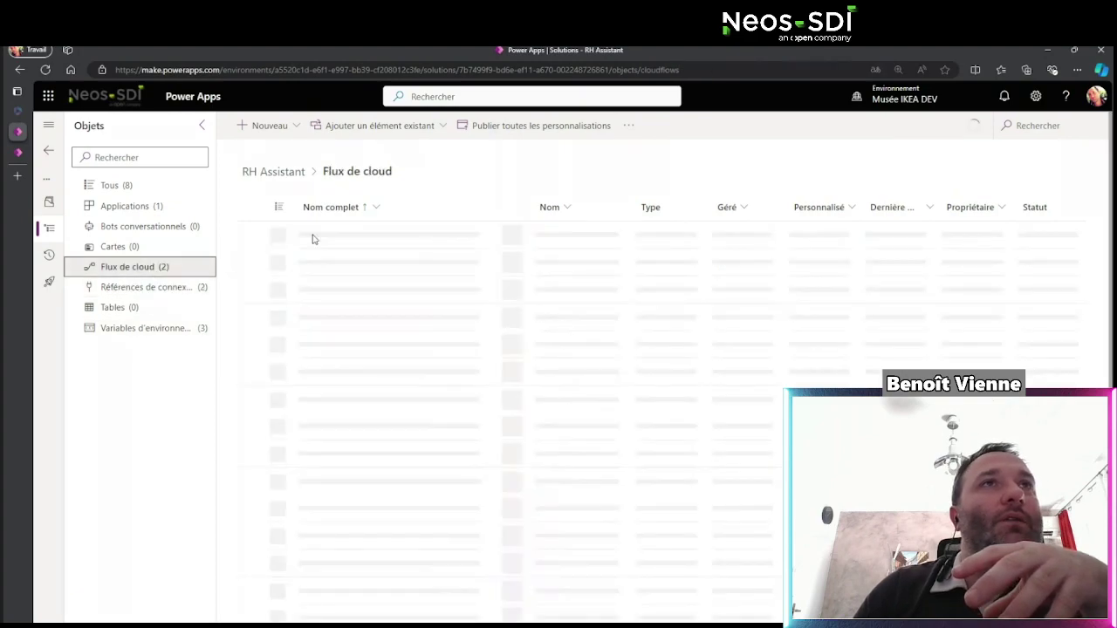
pyautogui.click(376, 237)
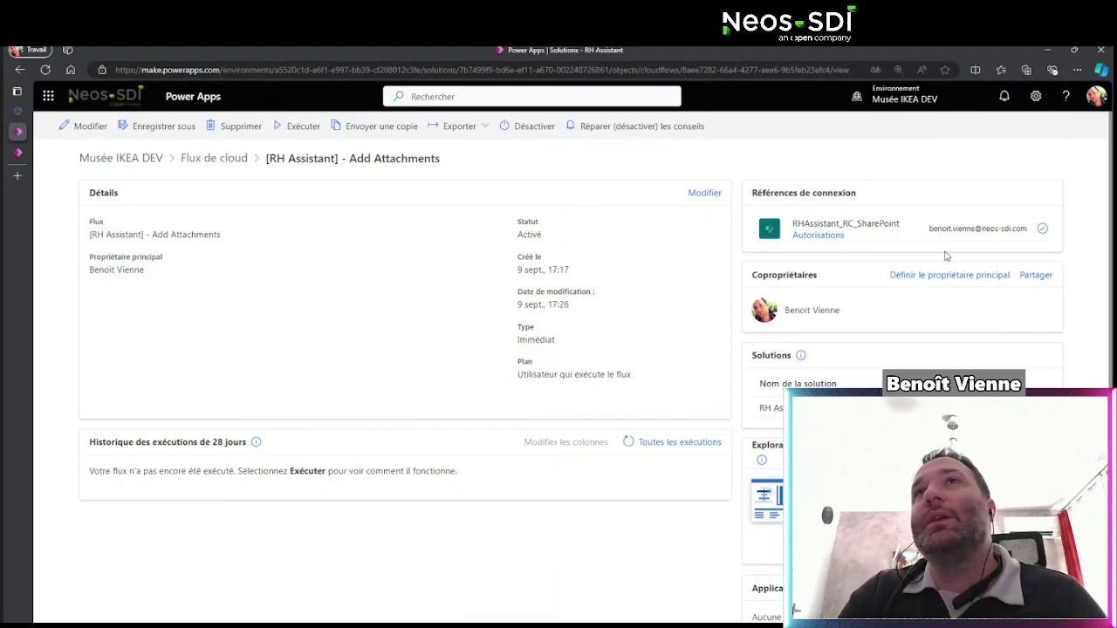
pyautogui.click(85, 128)
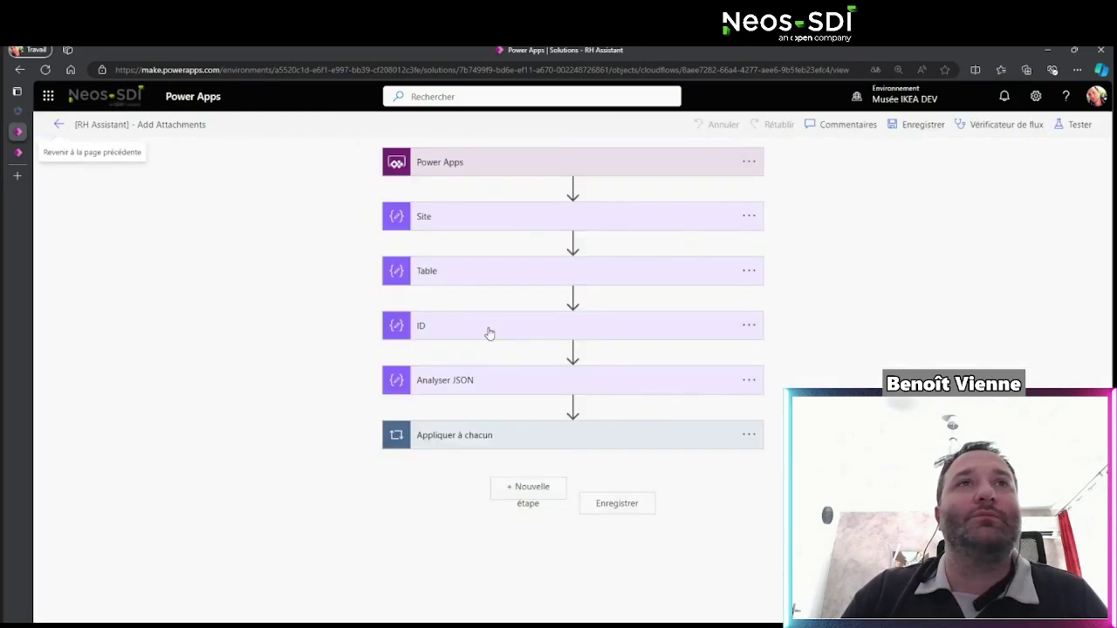
pyautogui.click(546, 444)
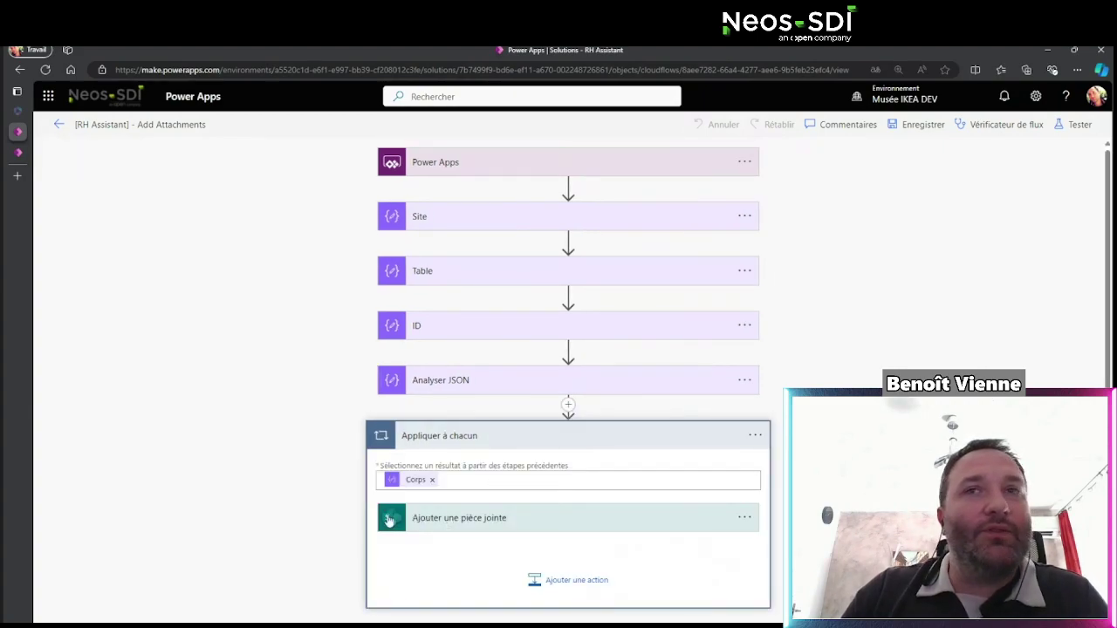
pyautogui.click(746, 518)
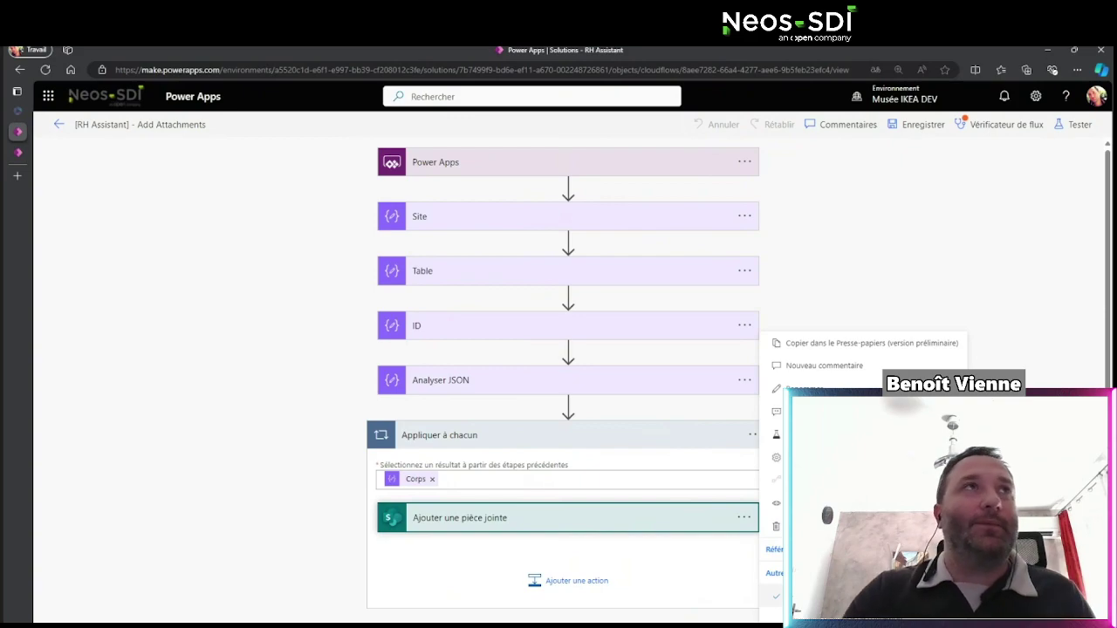
pyautogui.click(59, 124)
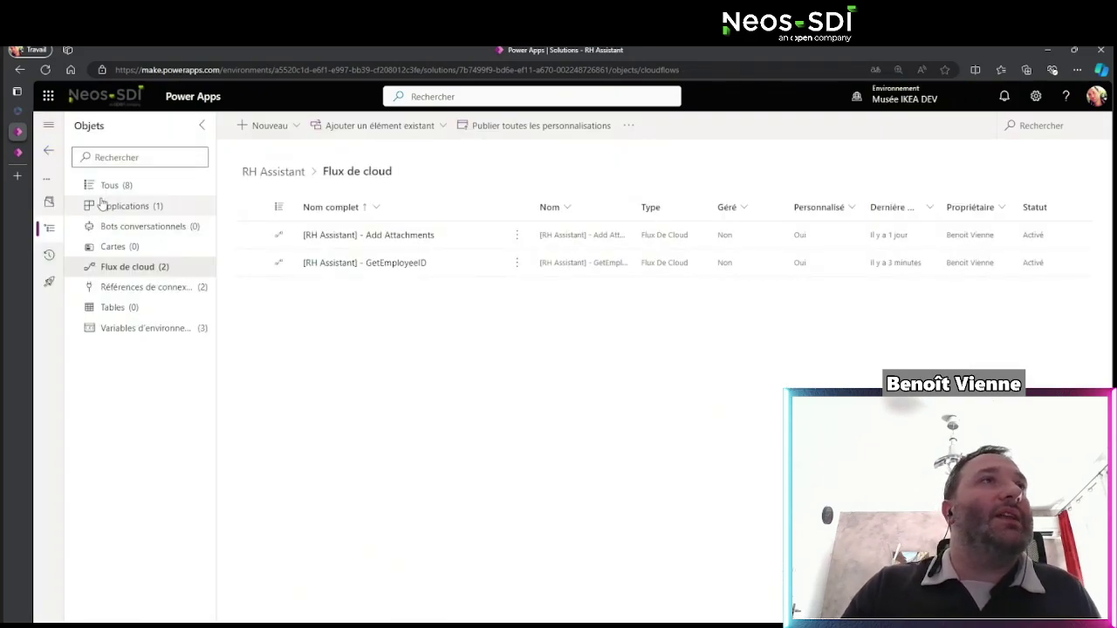
# - Examine the RHAssistant_RC_SharePoint connection reference and its available connections among all solution objects, leaving it unmodified
pyautogui.click(126, 185)
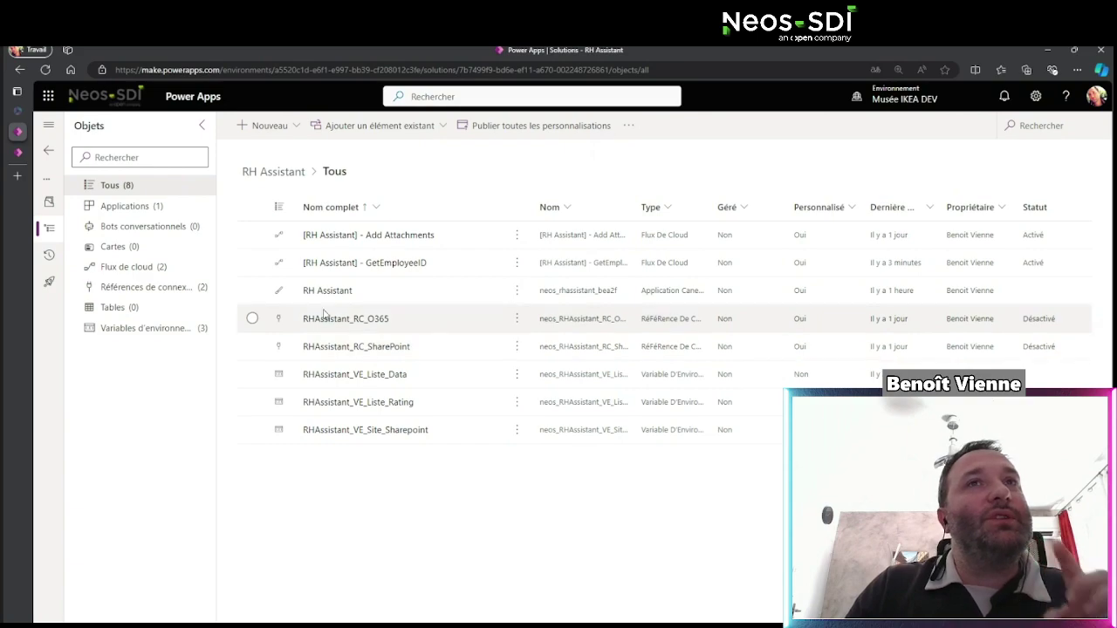
pyautogui.click(363, 347)
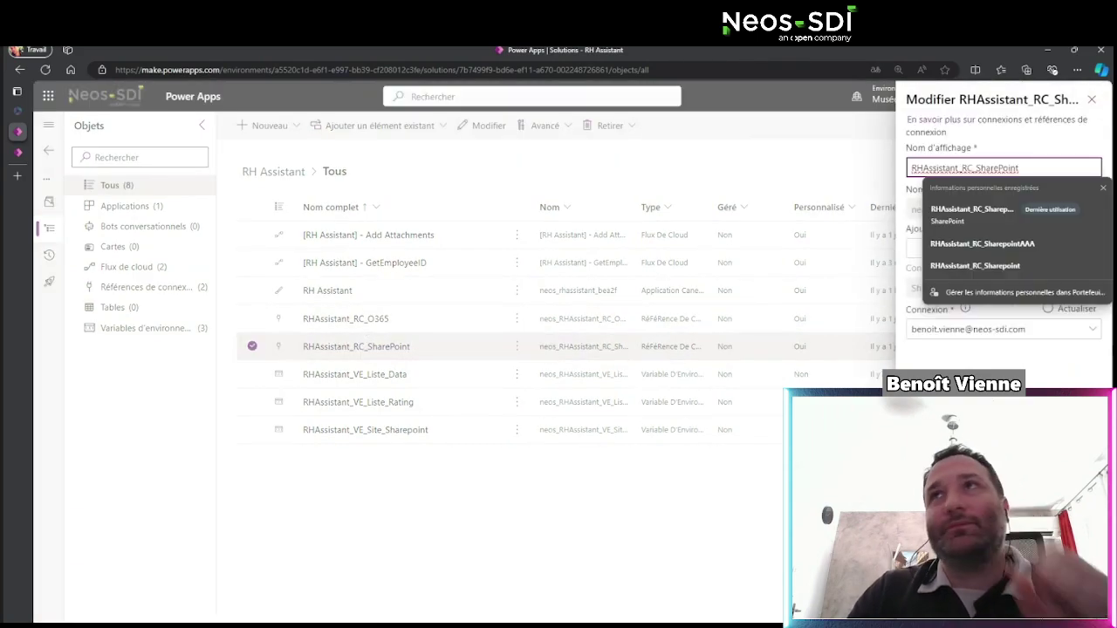
pyautogui.click(974, 146)
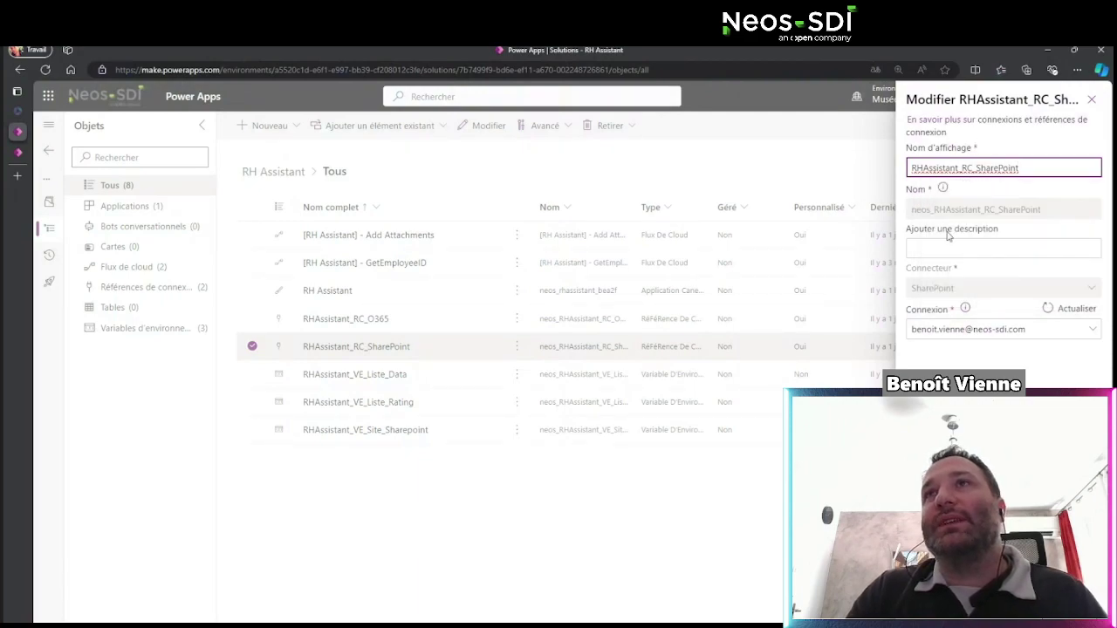
pyautogui.click(1056, 332)
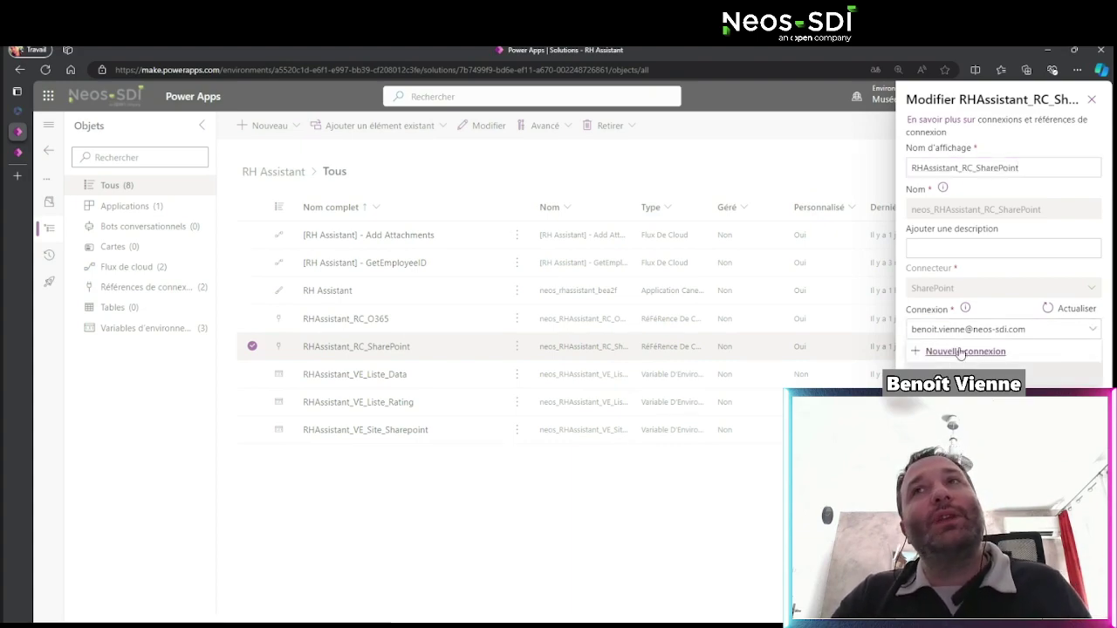
pyautogui.press('Escape')
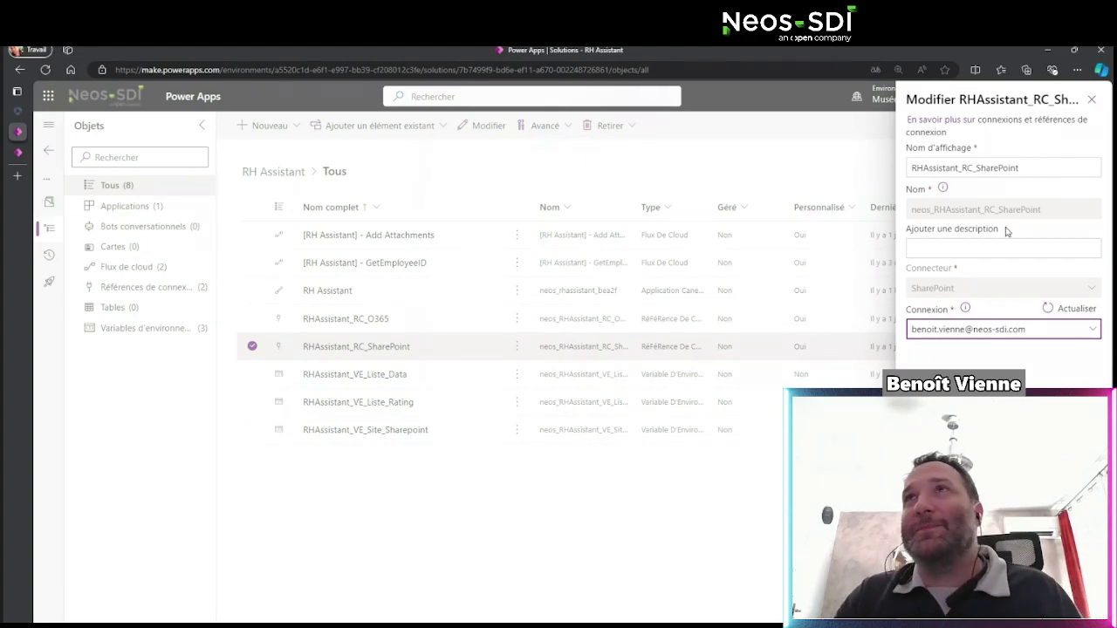
pyautogui.click(1090, 100)
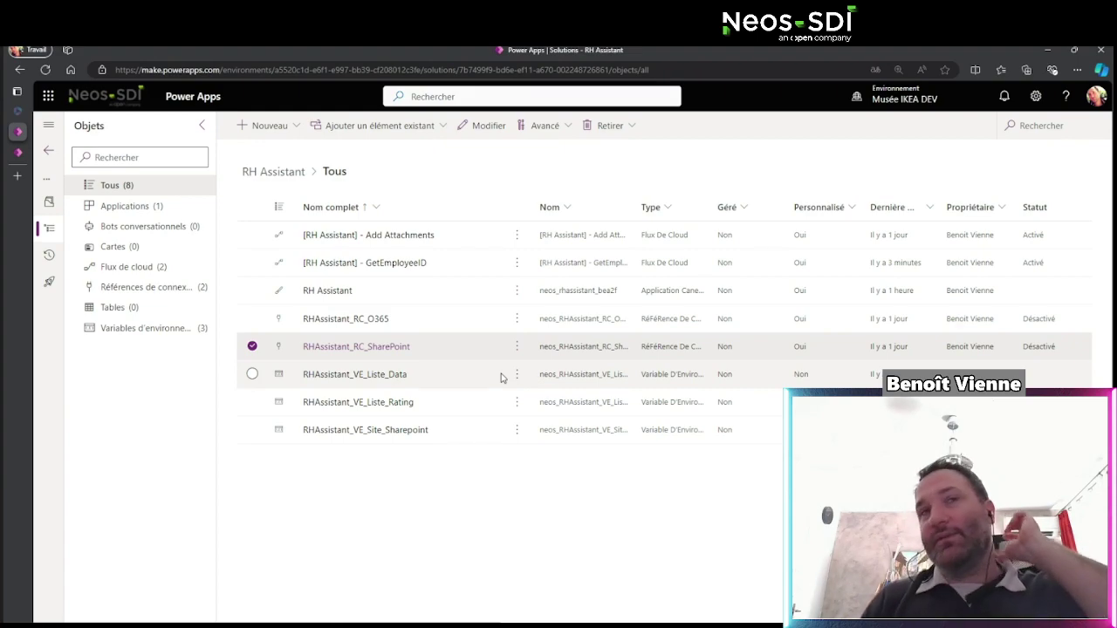
# - Examine the RHAssistant_VE_Site_Sharepoint environment variable's data source settings and the SharePoint sites offered as its default value
pyautogui.click(368, 436)
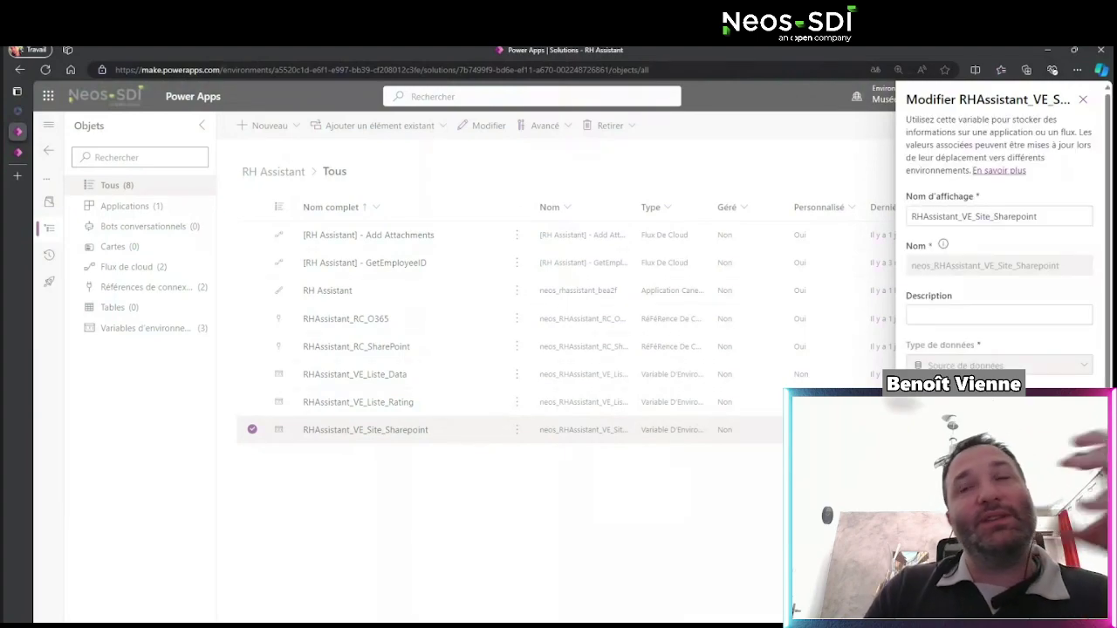
pyautogui.scroll(-1, 999, 244)
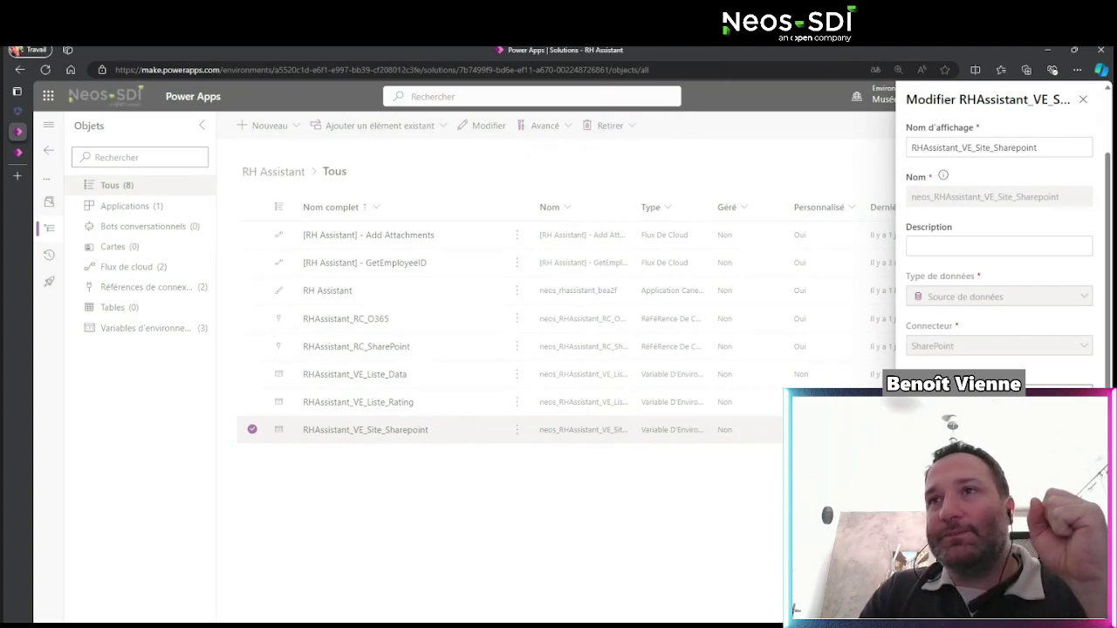
pyautogui.scroll(-1, 999, 245)
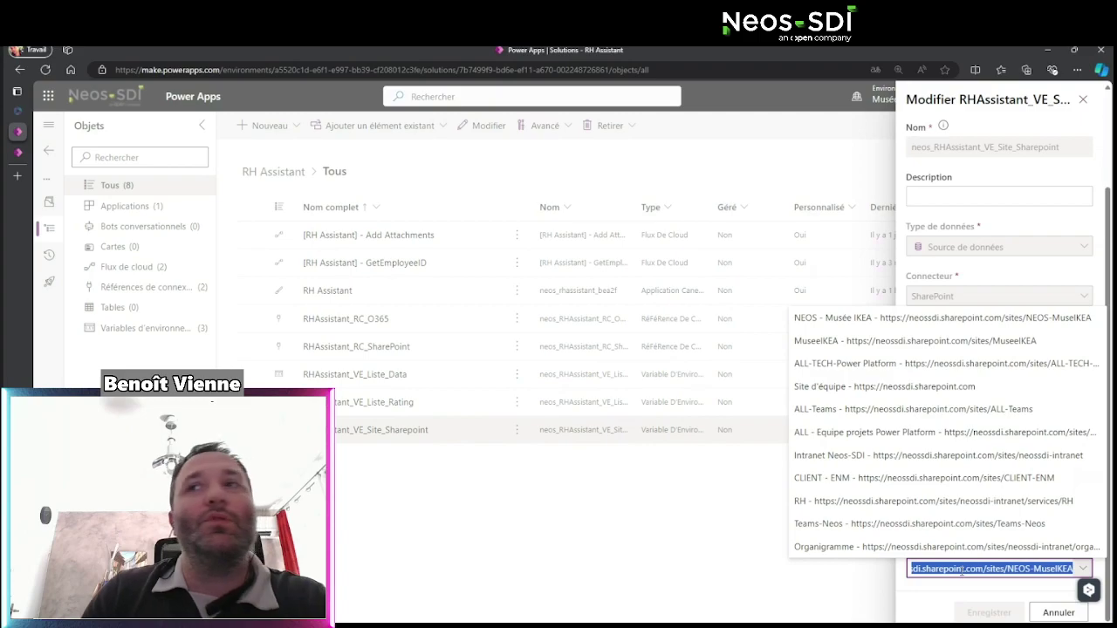
pyautogui.click(912, 605)
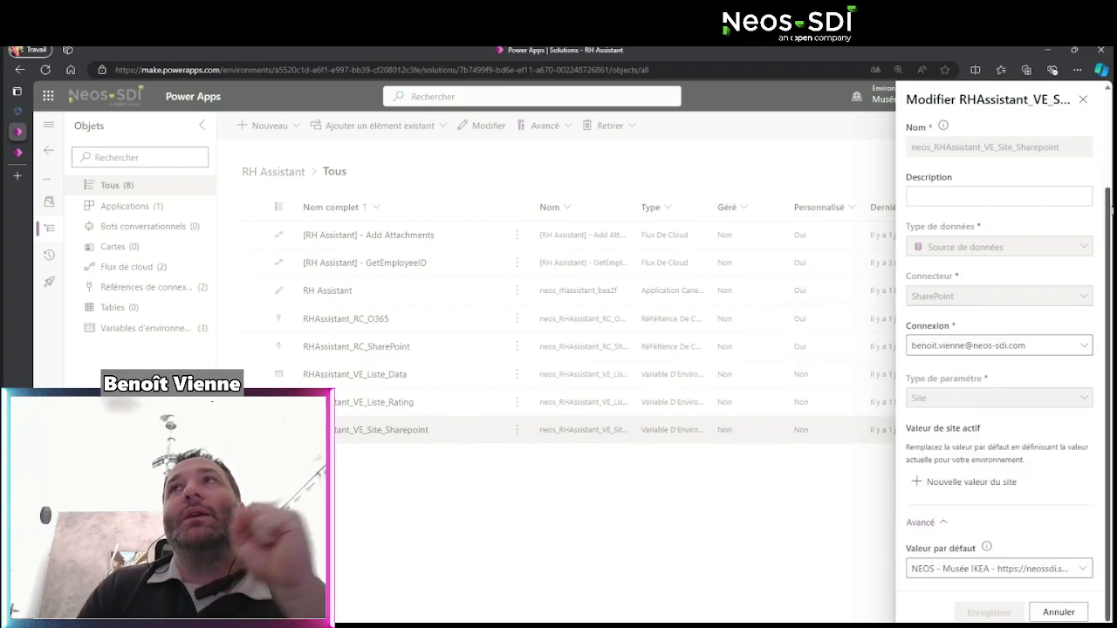
pyautogui.click(1082, 100)
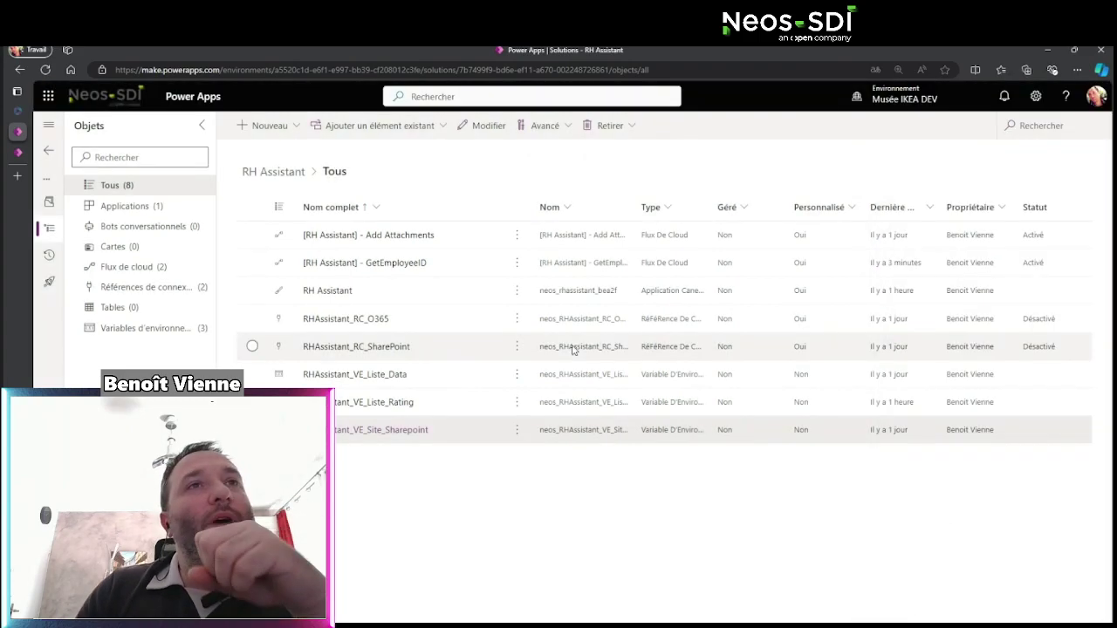
# - Examine the RHAssistant_VE_Liste_Data environment variable's display name, data type, site and list value settings without changing them
pyautogui.click(367, 378)
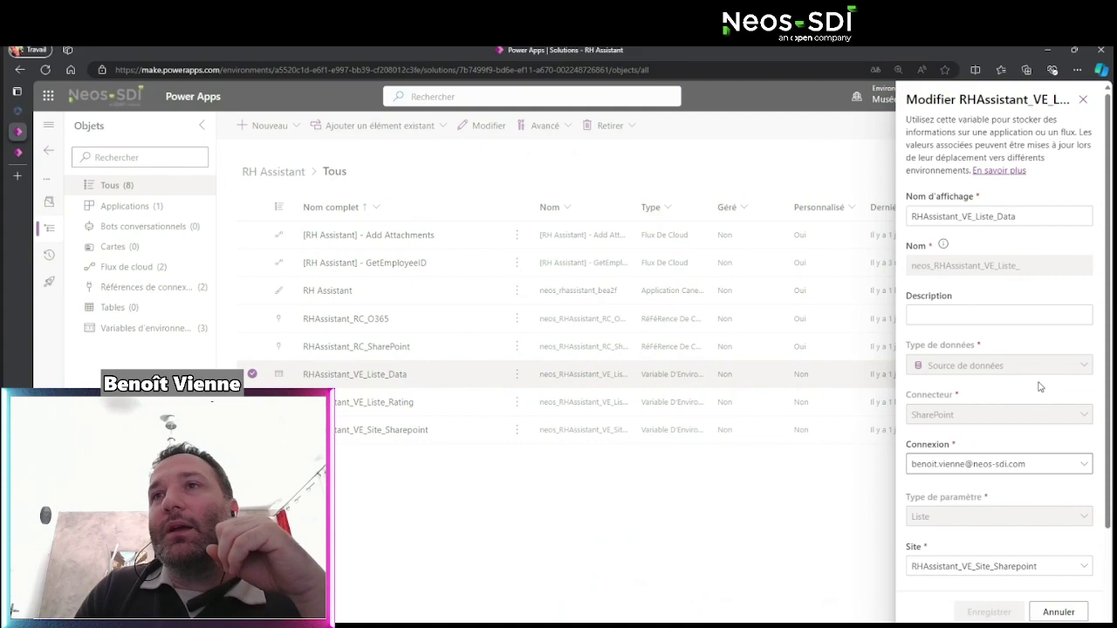
pyautogui.scroll(-2, 1042, 392)
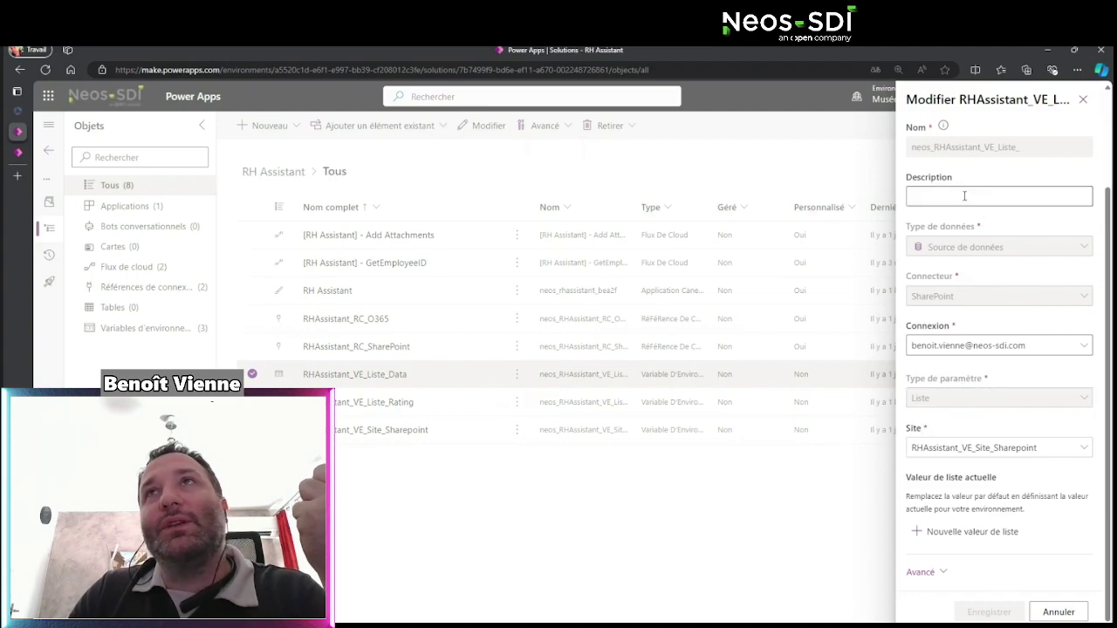
pyautogui.scroll(2, 921, 428)
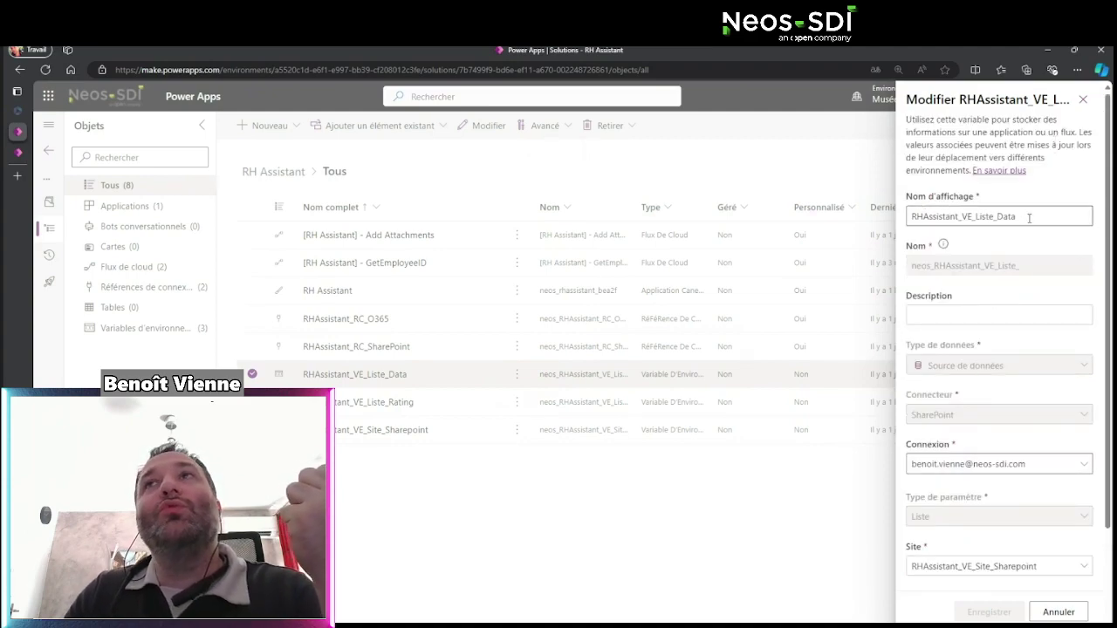
pyautogui.doubleClick(1005, 217)
pyautogui.moveTo(911, 217); pyautogui.dragTo(1008, 216)
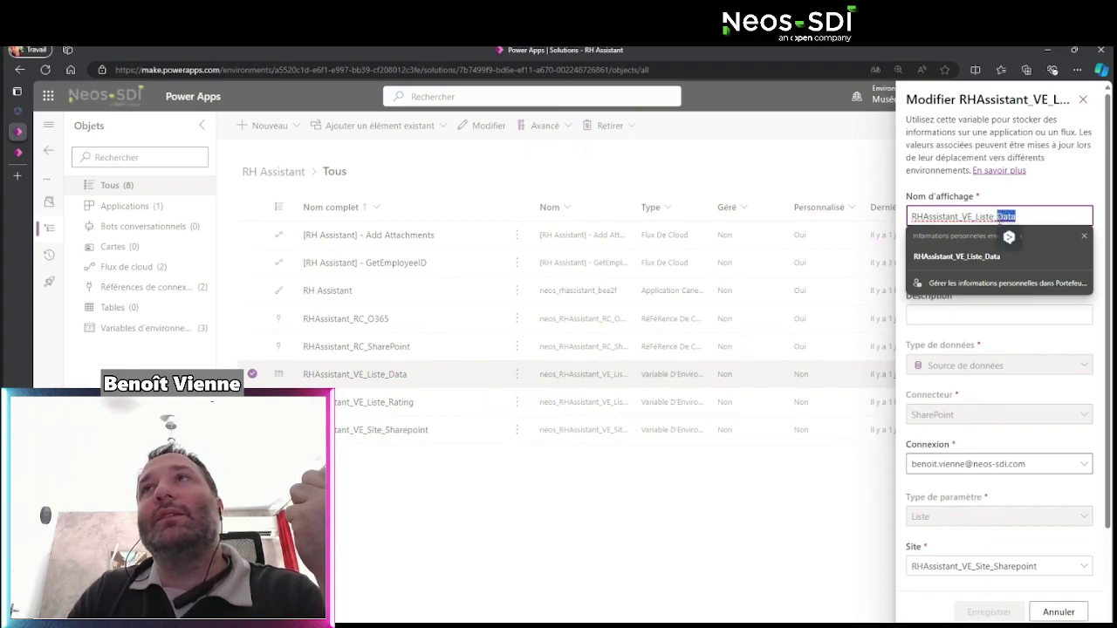
pyautogui.click(1074, 248)
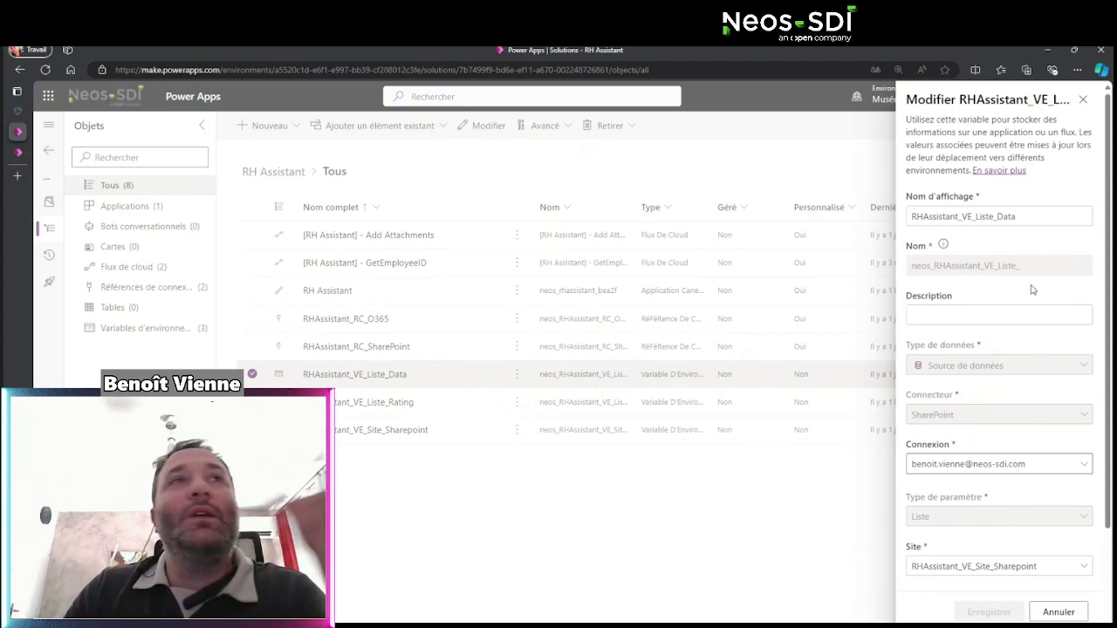
pyautogui.scroll(-2, 1045, 296)
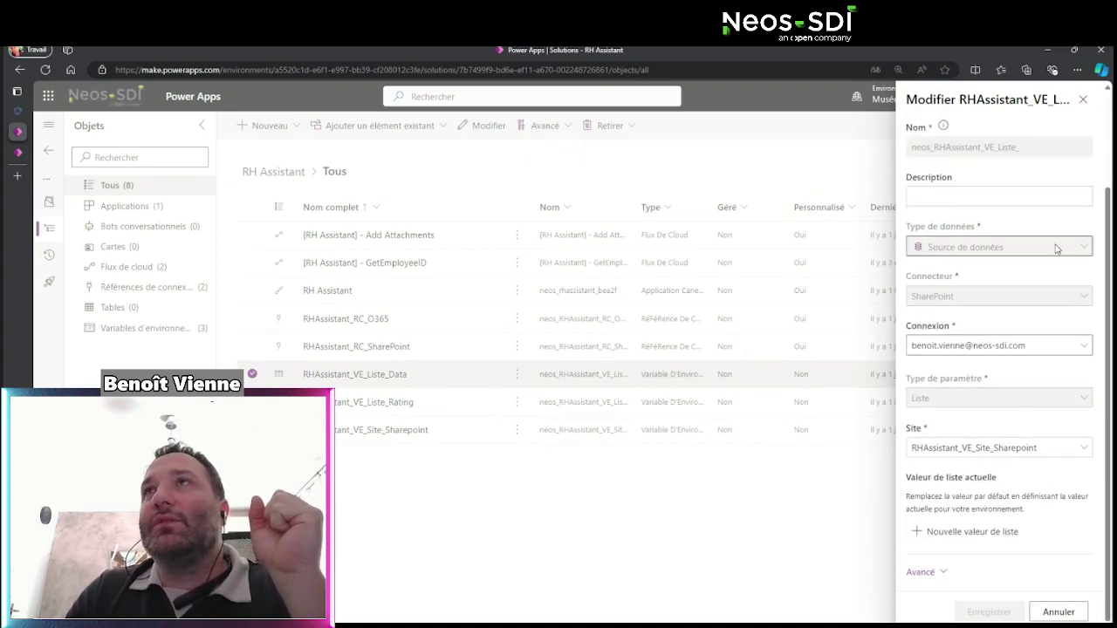
pyautogui.click(1082, 99)
# - Begin a new environment variable in the solution with the display name RHAssistant_Test
pyautogui.click(262, 125)
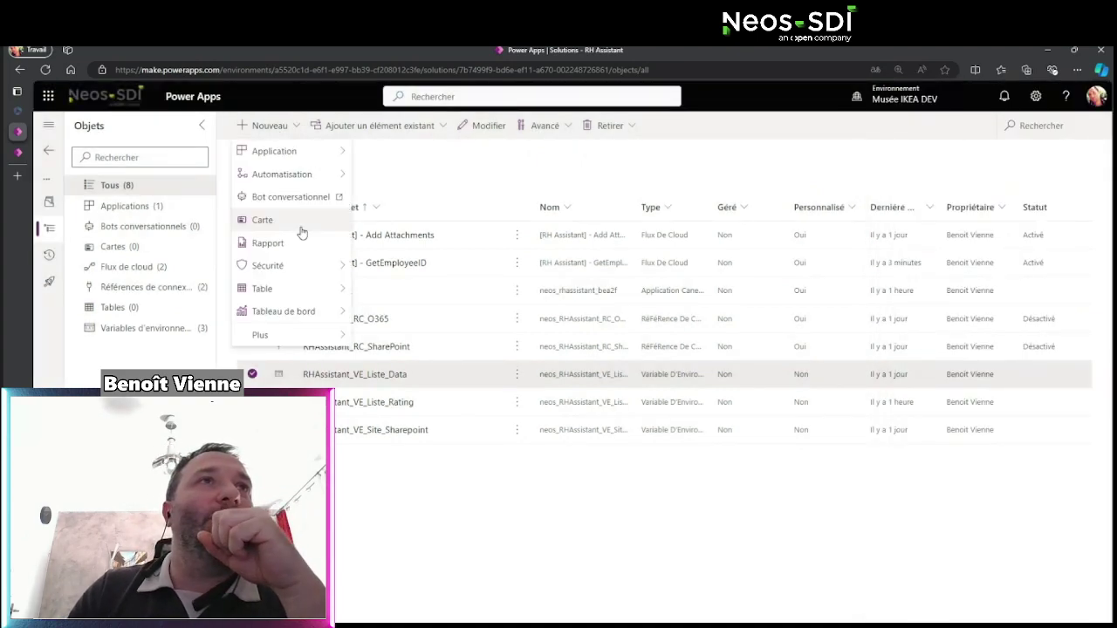
pyautogui.moveTo(296, 335)
pyautogui.click(436, 502)
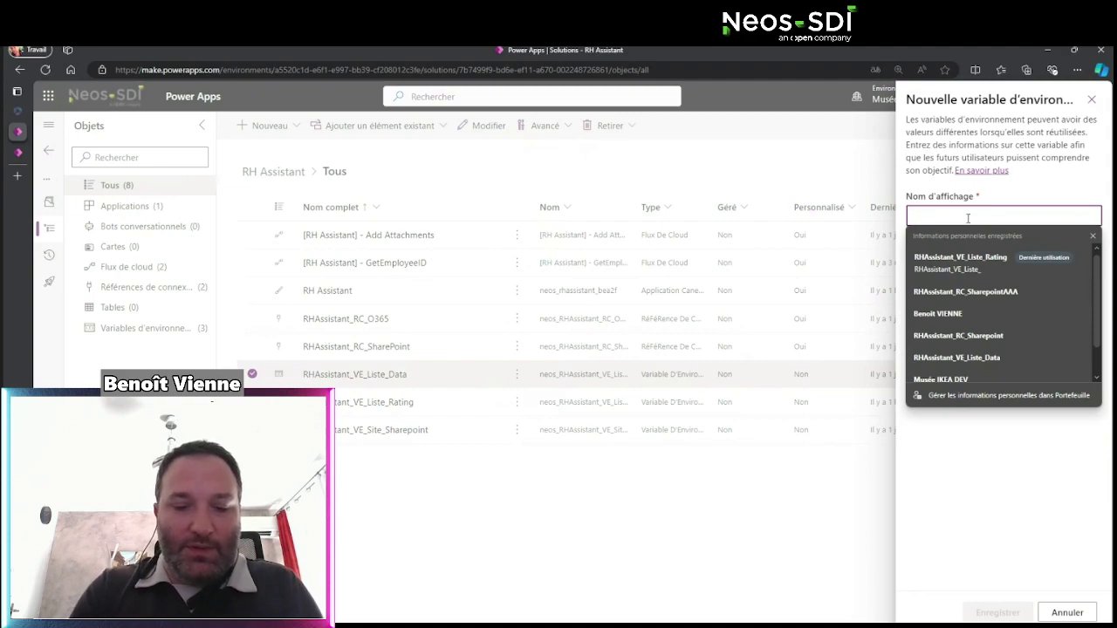
pyautogui.write('RH')
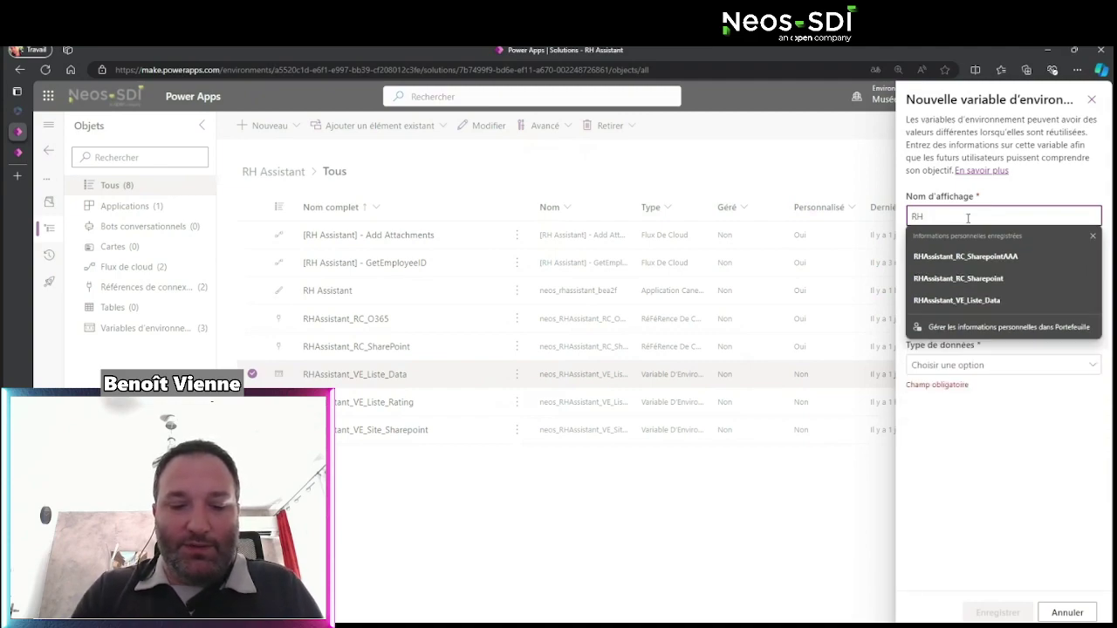
pyautogui.write('Assistant')
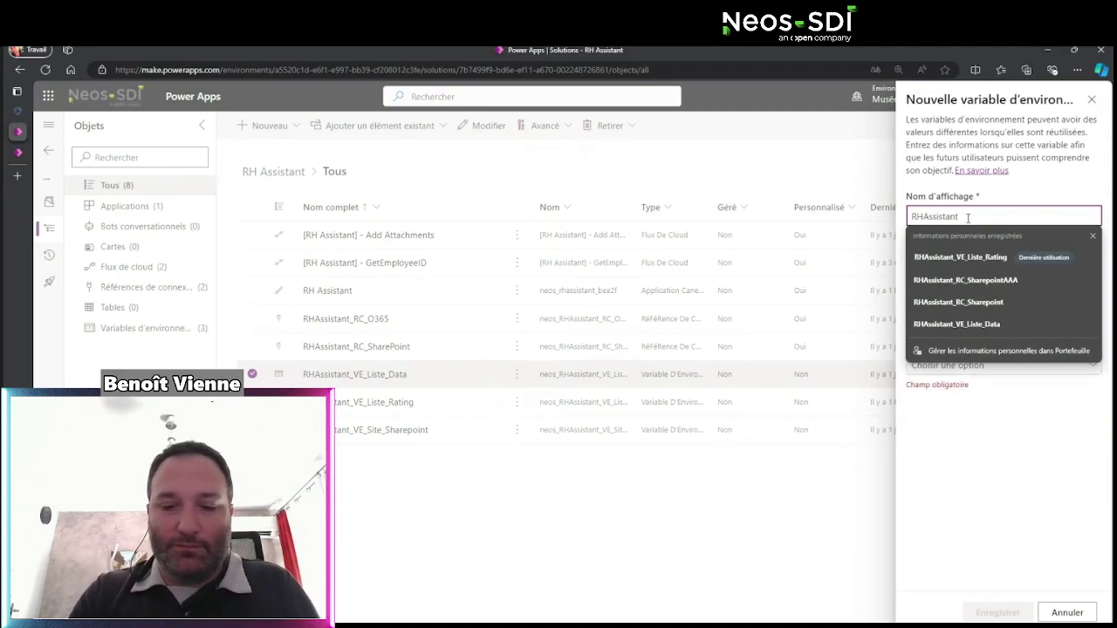
pyautogui.write('_Test')
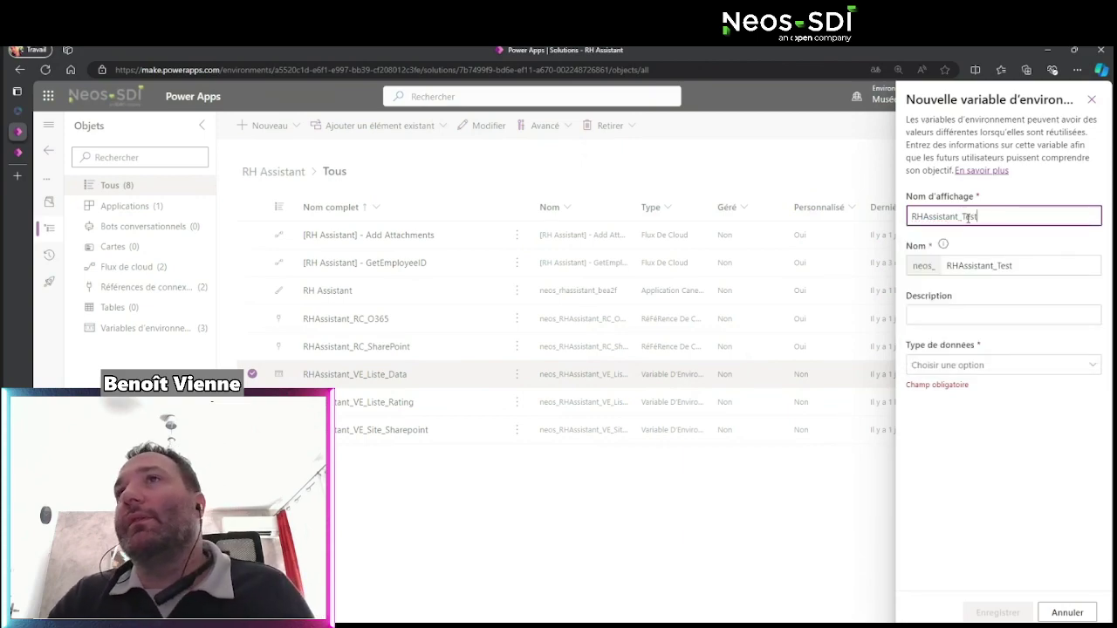
pyautogui.click(991, 425)
# - Set the new variable's data type to Source de données with the SharePoint connector, and check its available connections, keeping the current one
pyautogui.click(1091, 367)
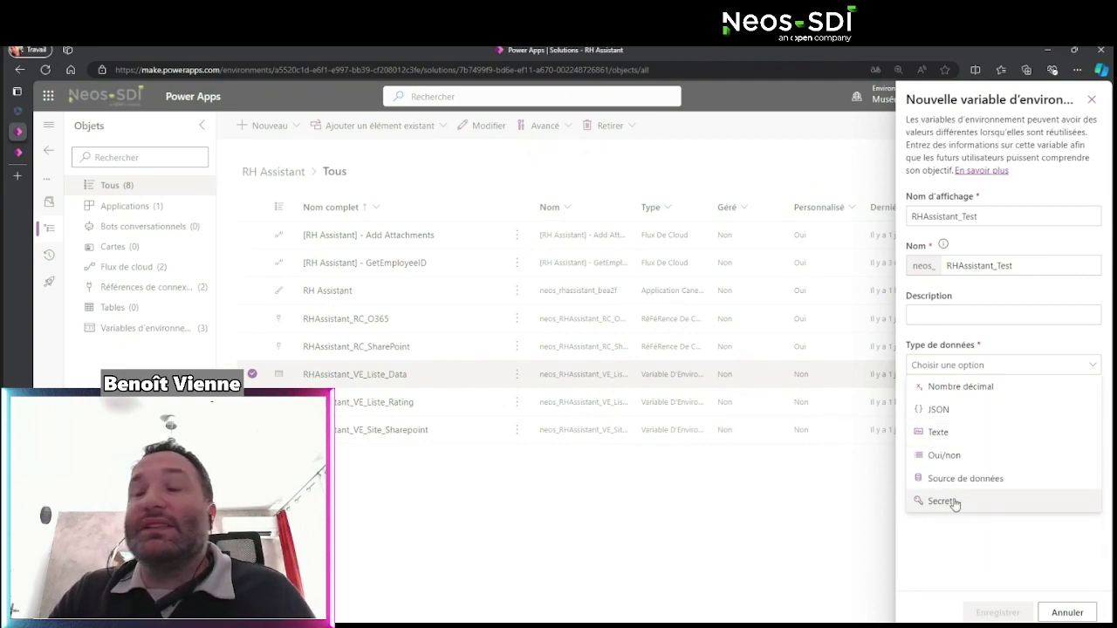
pyautogui.click(980, 481)
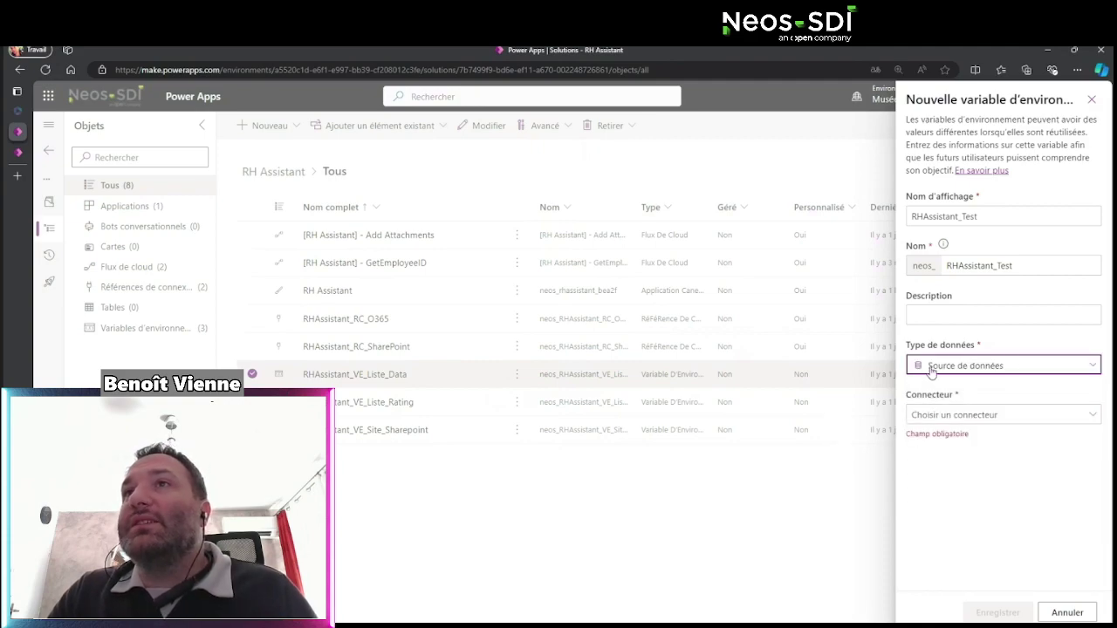
pyautogui.click(1032, 419)
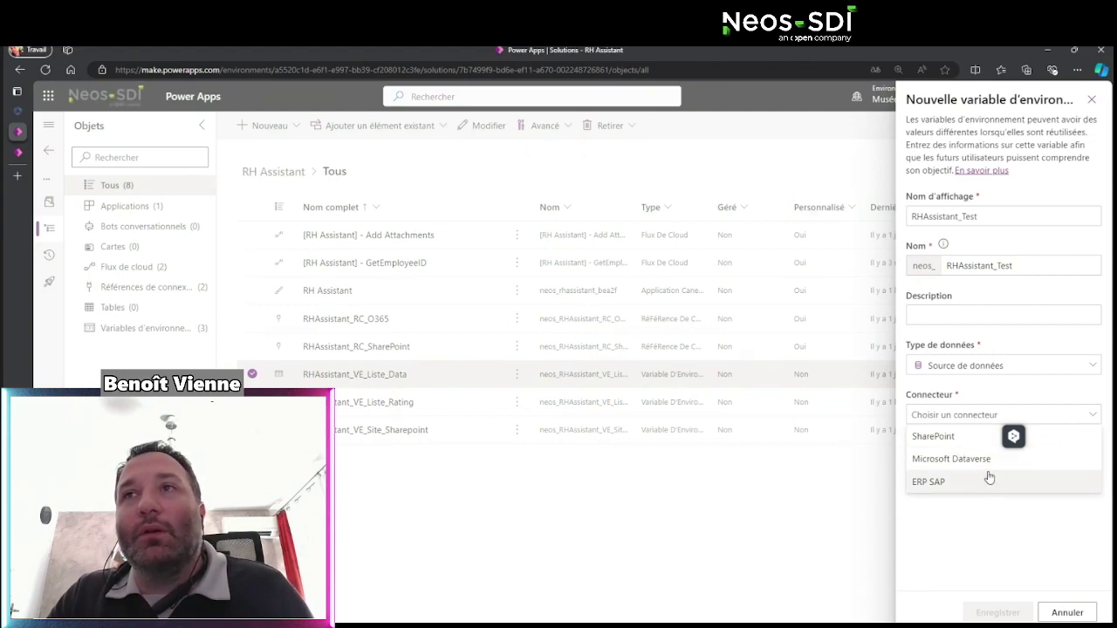
pyautogui.click(982, 437)
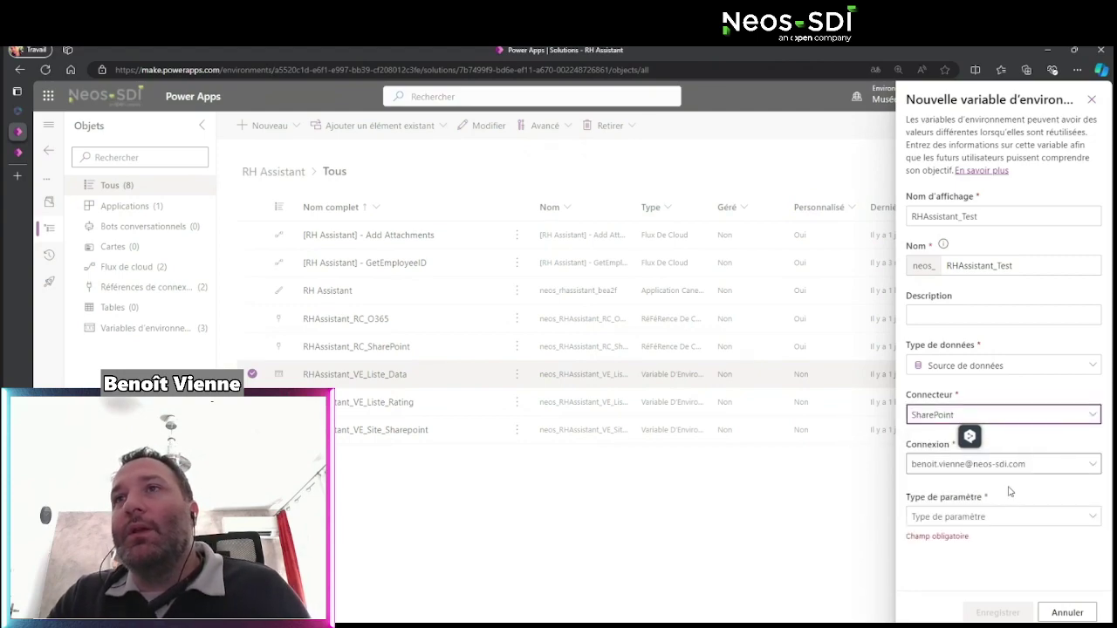
pyautogui.click(1090, 469)
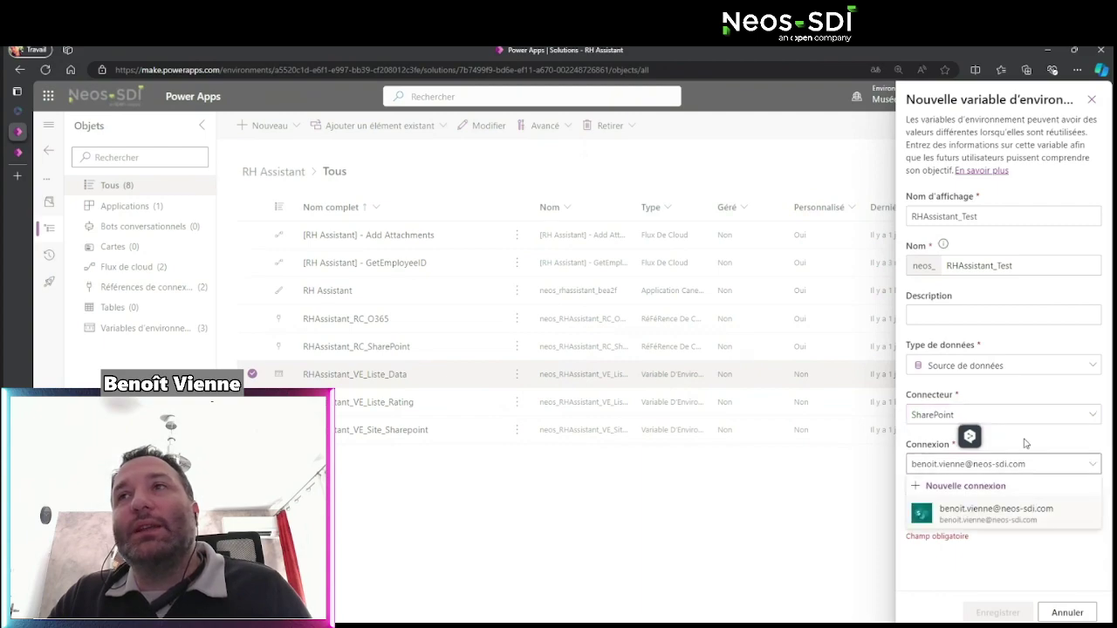
pyautogui.click(865, 445)
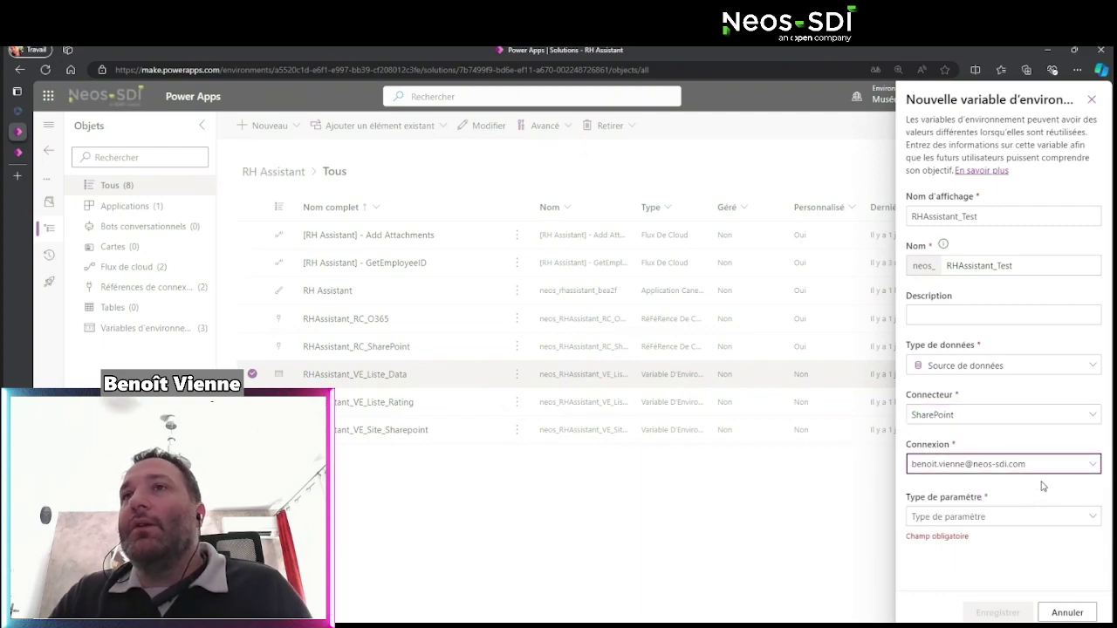
# - Set the new variable's parameter type to Liste and its site to RHAssistant_VE_Site_Sharepoint
pyautogui.click(957, 516)
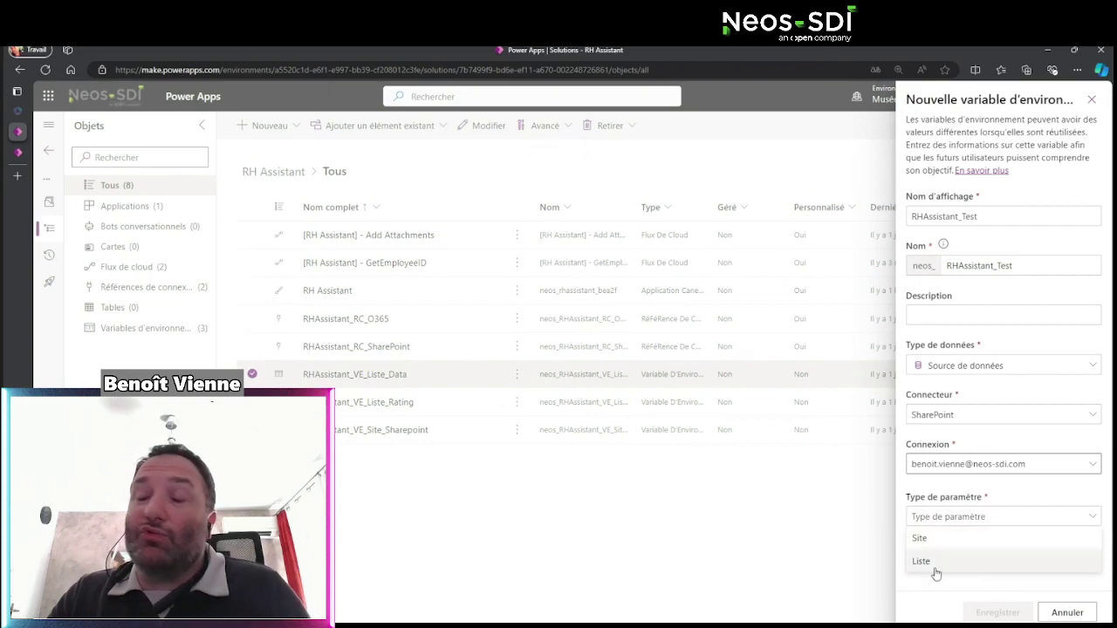
pyautogui.click(924, 562)
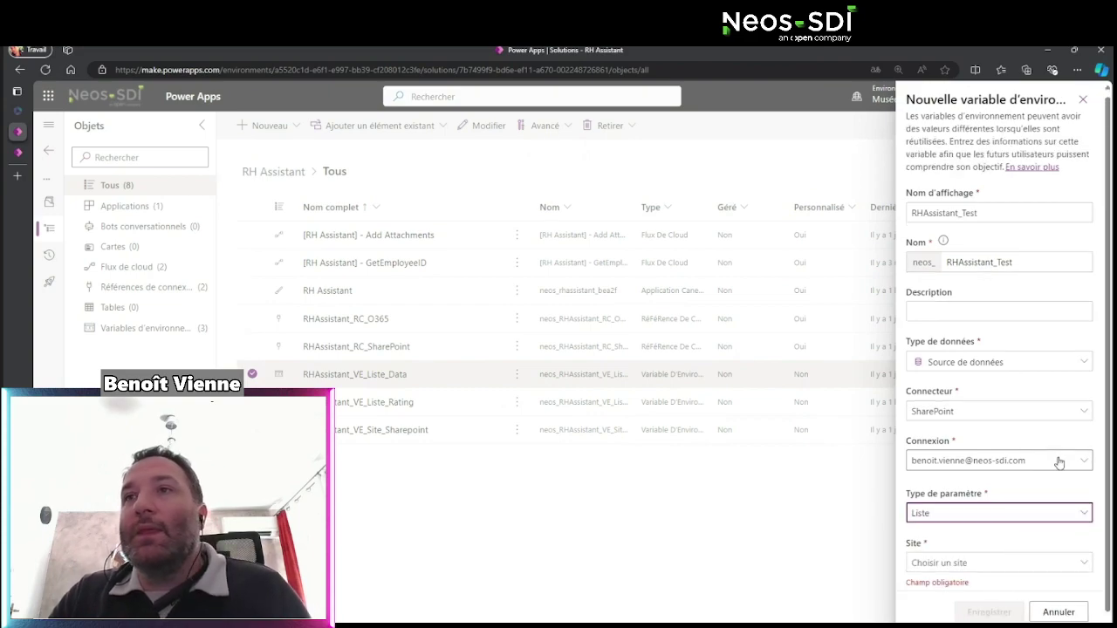
pyautogui.scroll(-1, 1047, 489)
pyautogui.click(1071, 555)
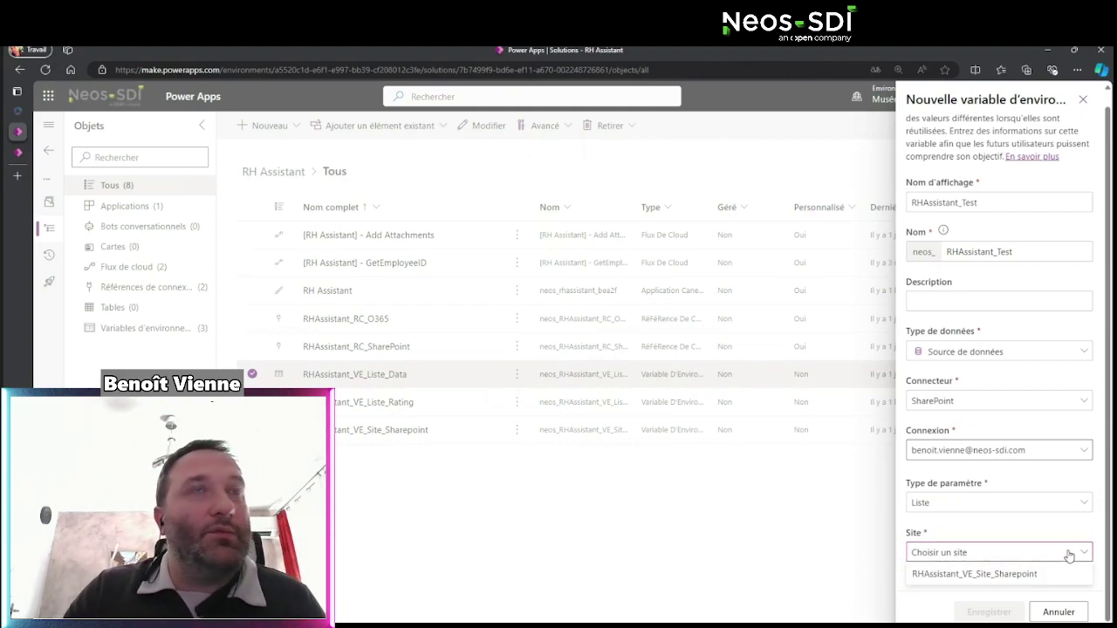
pyautogui.click(1016, 573)
pyautogui.scroll(-2, 1052, 476)
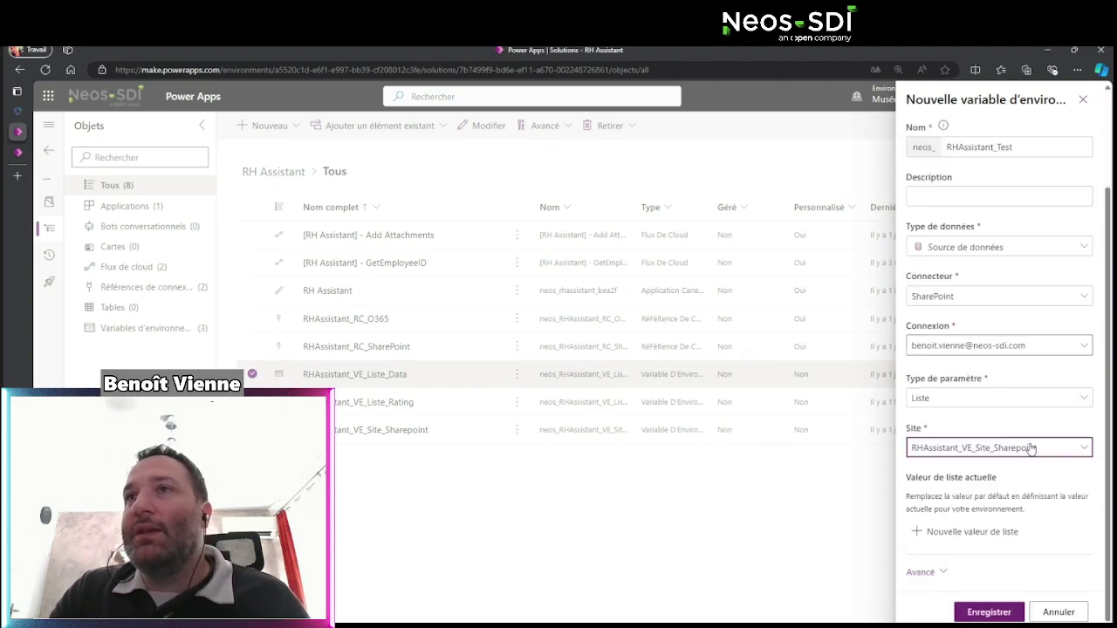
# - Check the SharePoint lists offered as the new variable's default value, and discard the variable without saving
pyautogui.click(923, 571)
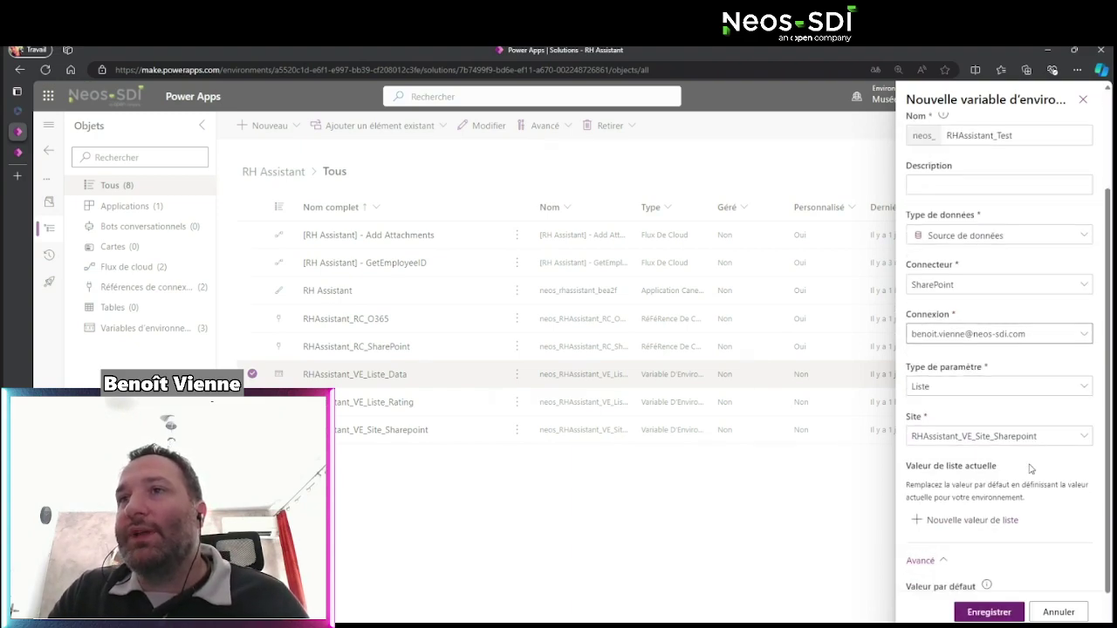
pyautogui.click(958, 562)
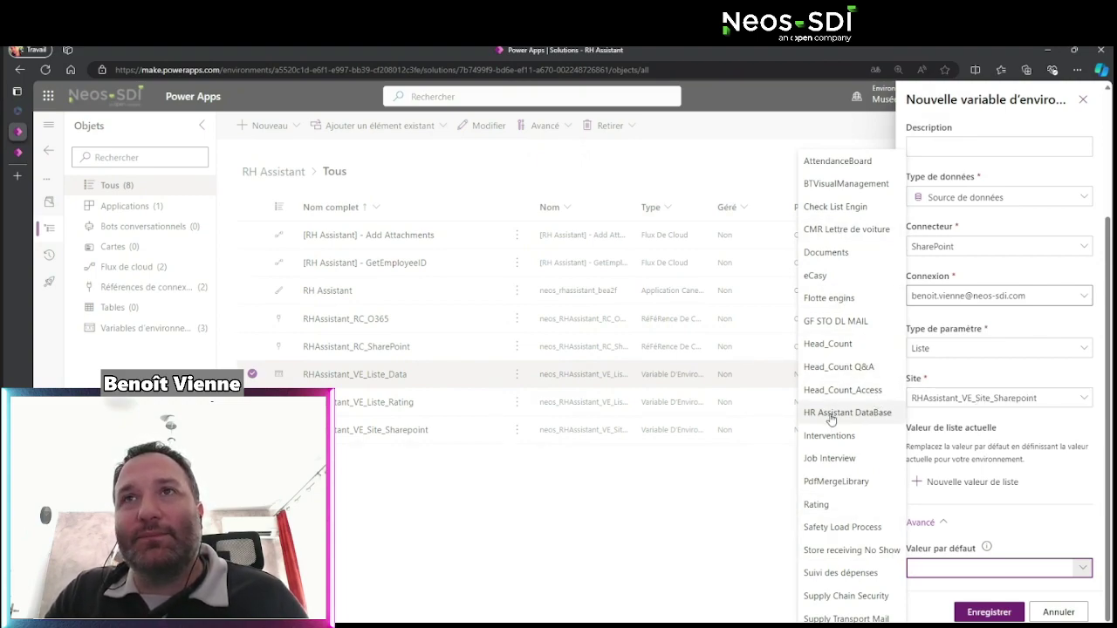
pyautogui.click(1058, 611)
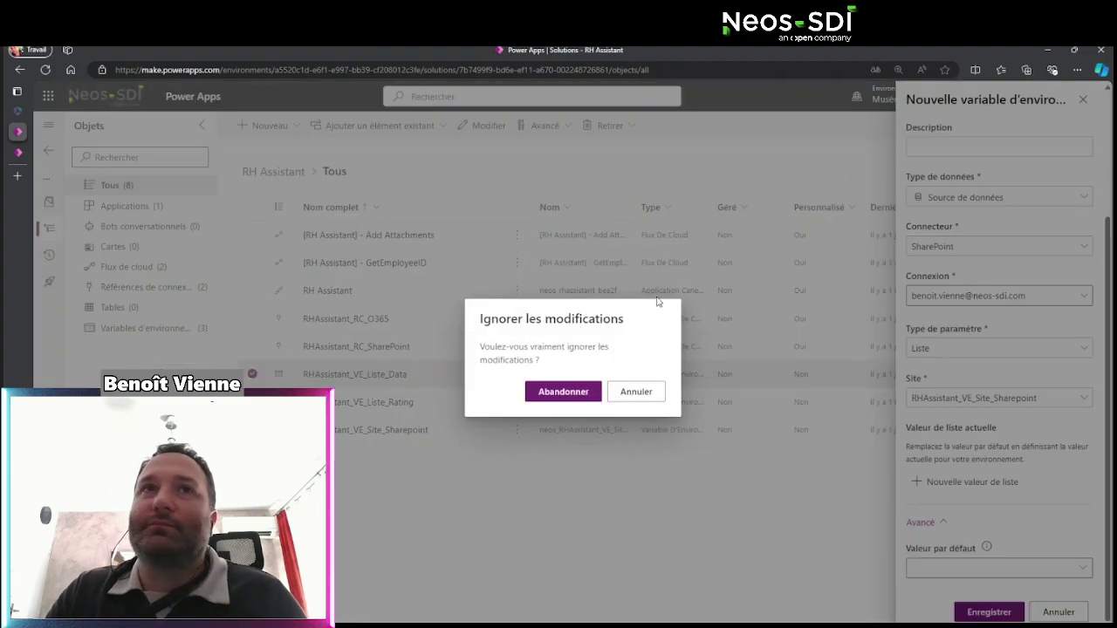
pyautogui.click(568, 392)
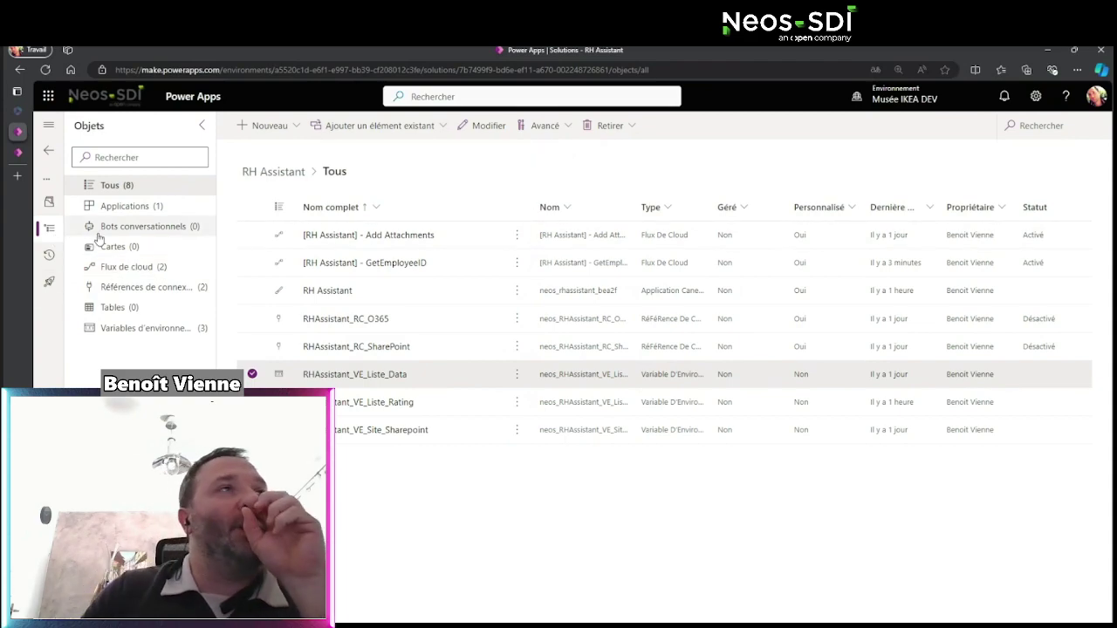
# - Open the solution's pipelines and examine the pipeline creation form using the trial name TEst, closing it without creating a pipeline
pyautogui.click(50, 282)
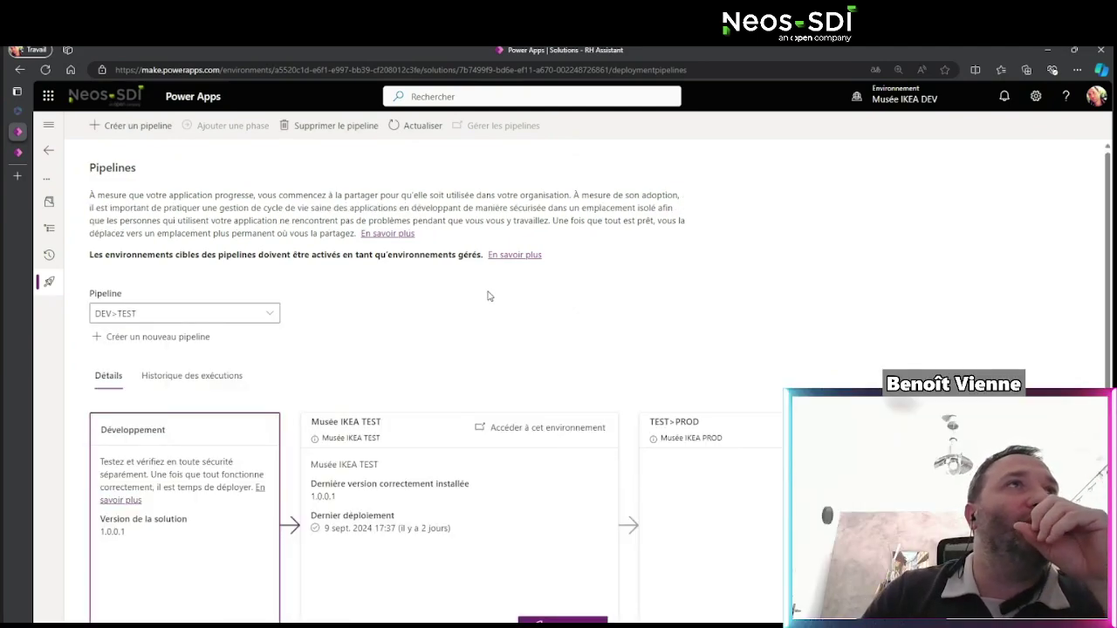
pyautogui.click(139, 126)
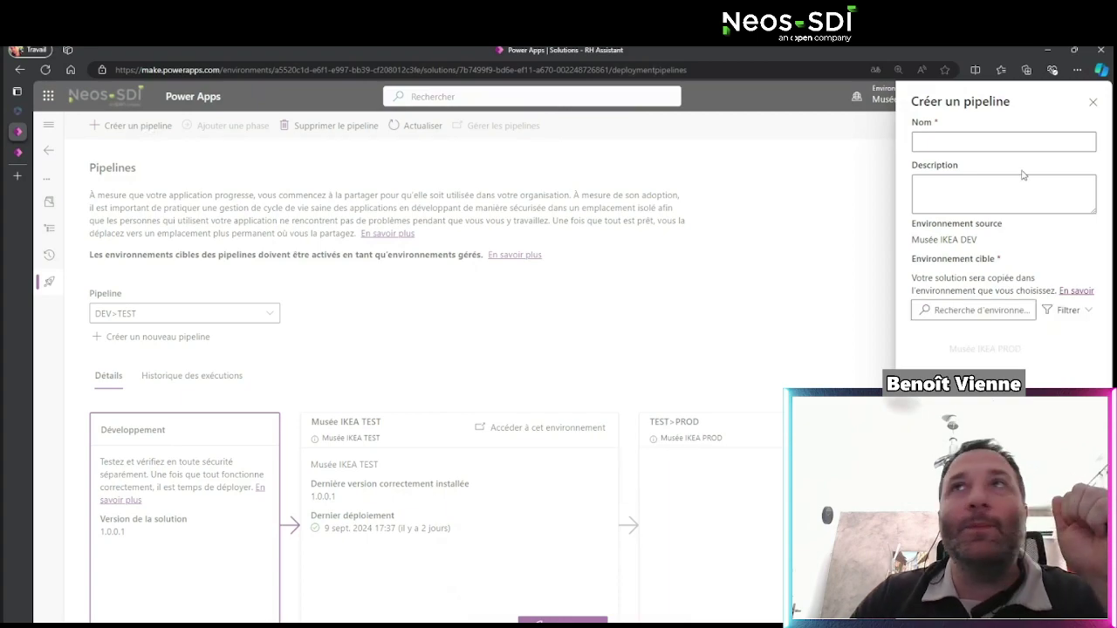
pyautogui.click(951, 143)
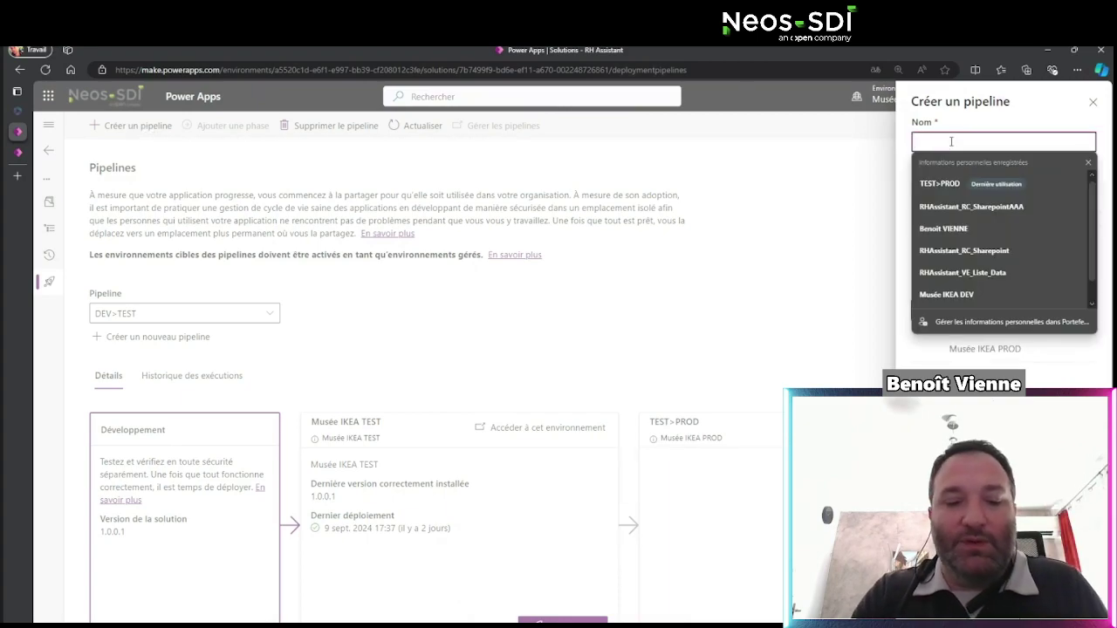
pyautogui.write('TEst')
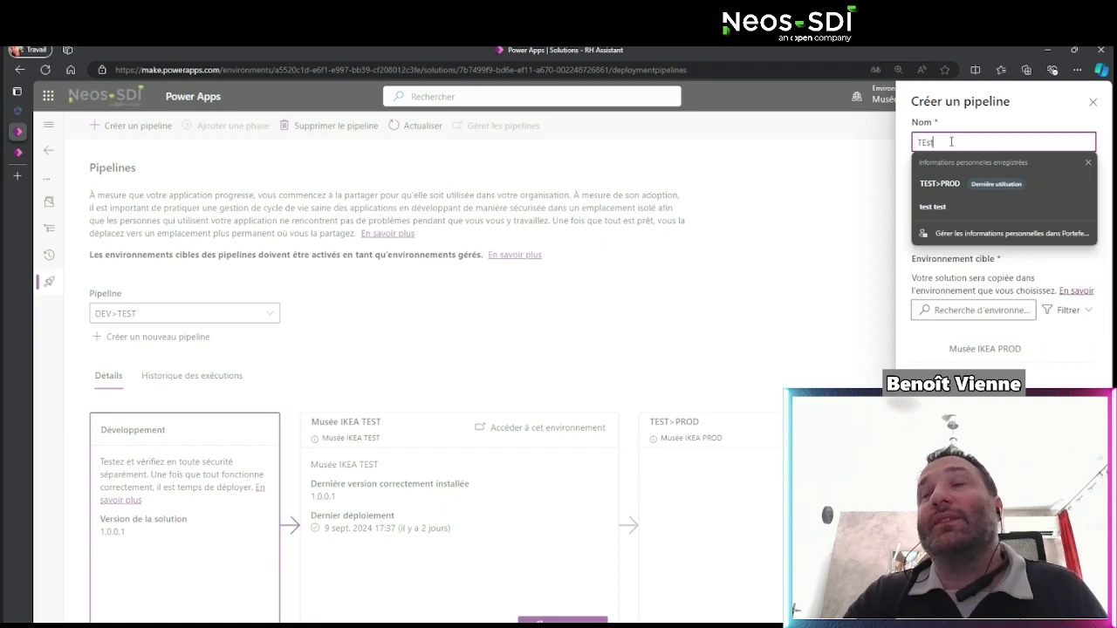
pyautogui.press('Escape')
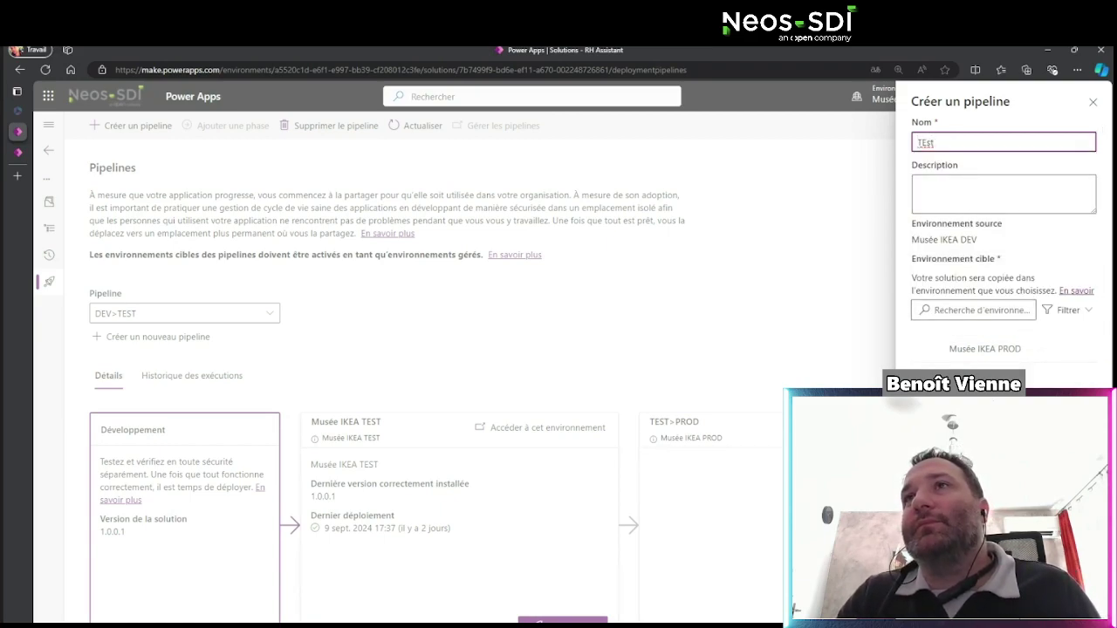
pyautogui.moveTo(1031, 355)
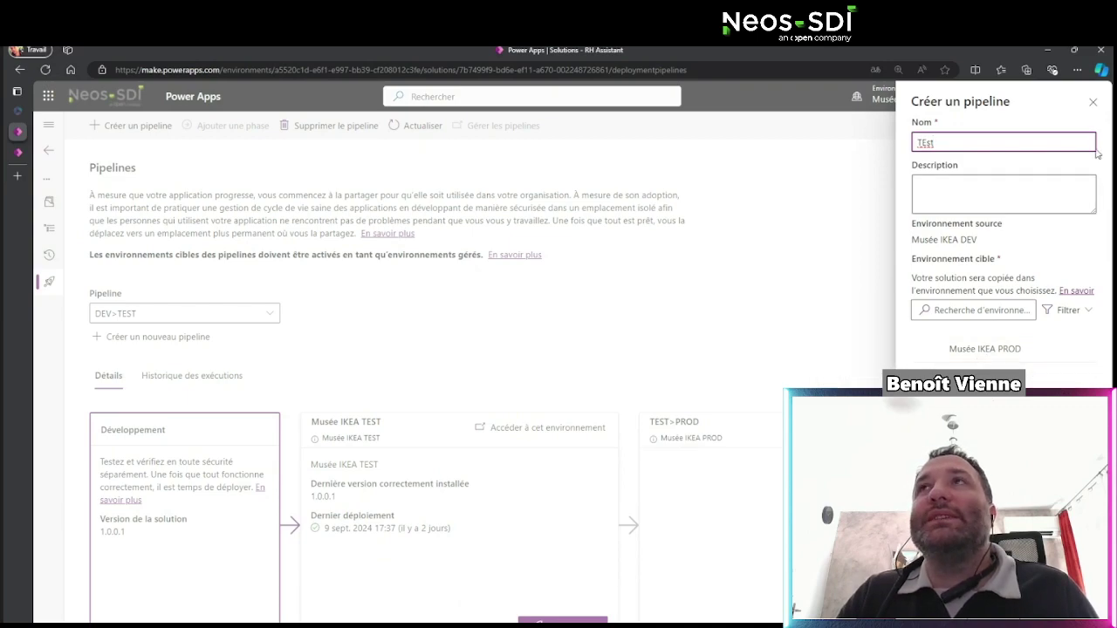
pyautogui.click(1093, 102)
# - Examine the deployment stages of the DEV>TEST pipeline, and switch to the DEV>PROD pipeline to view its stages
pyautogui.scroll(-1, 492, 322)
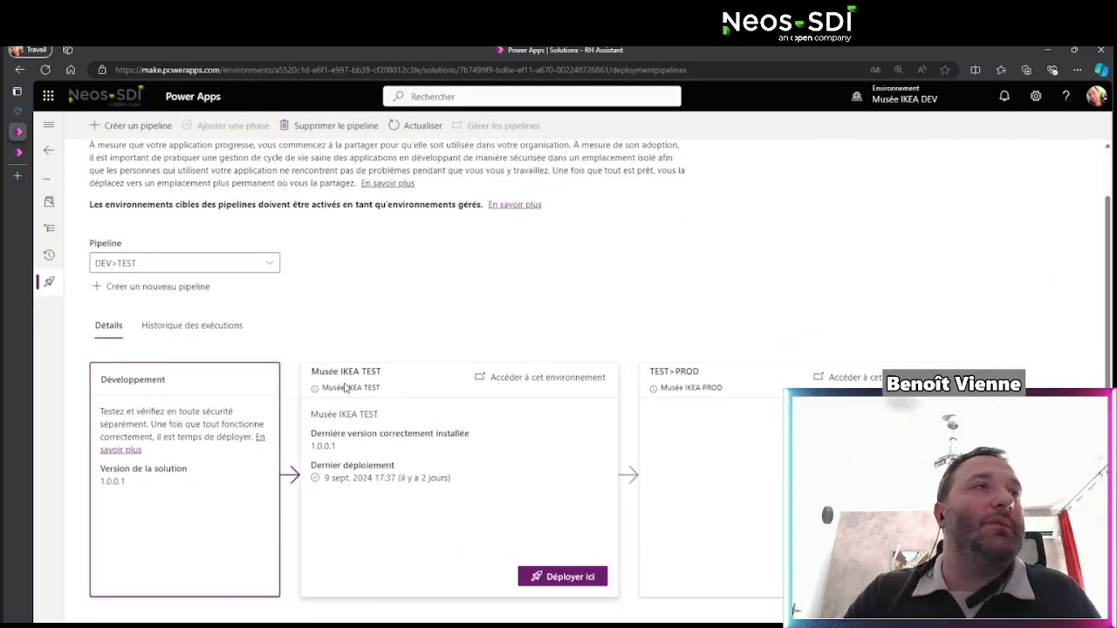
pyautogui.scroll(1, 134, 299)
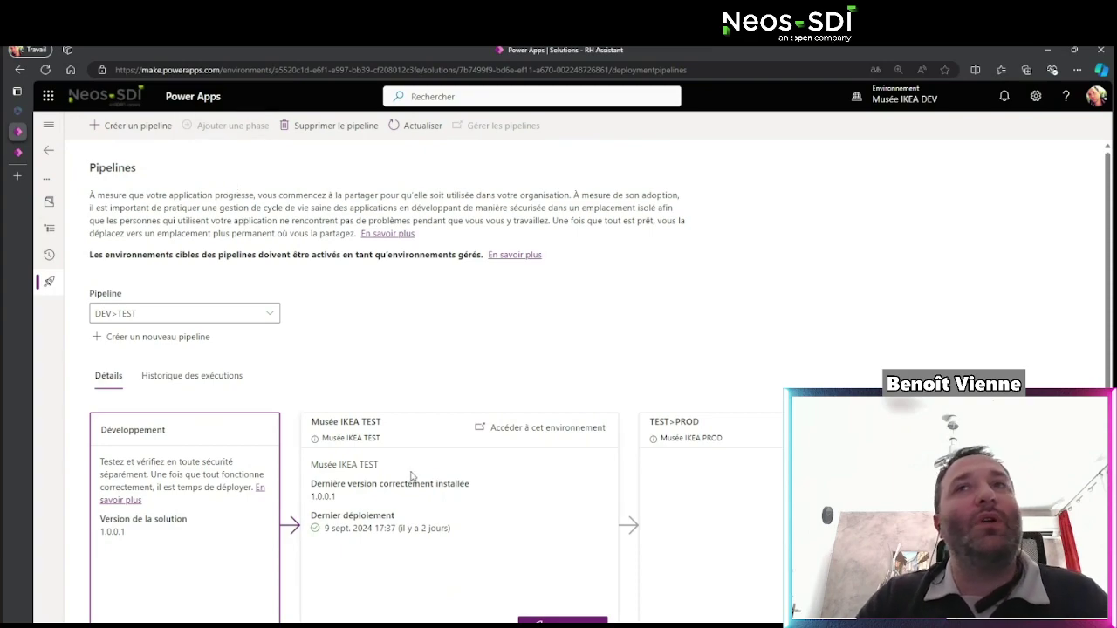
pyautogui.scroll(-1, 209, 415)
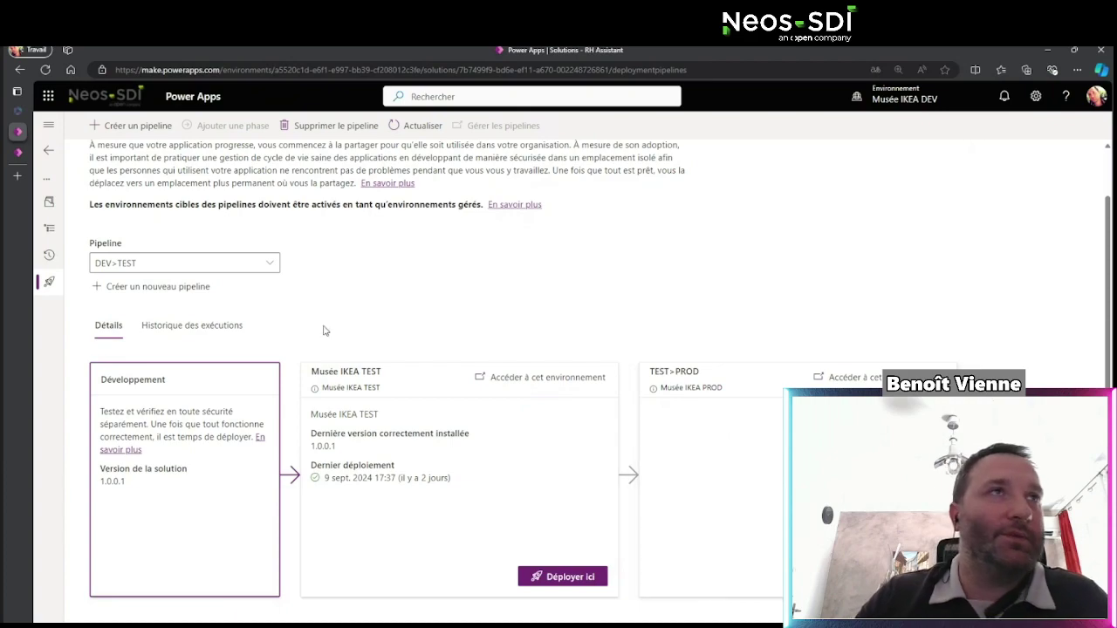
pyautogui.click(178, 263)
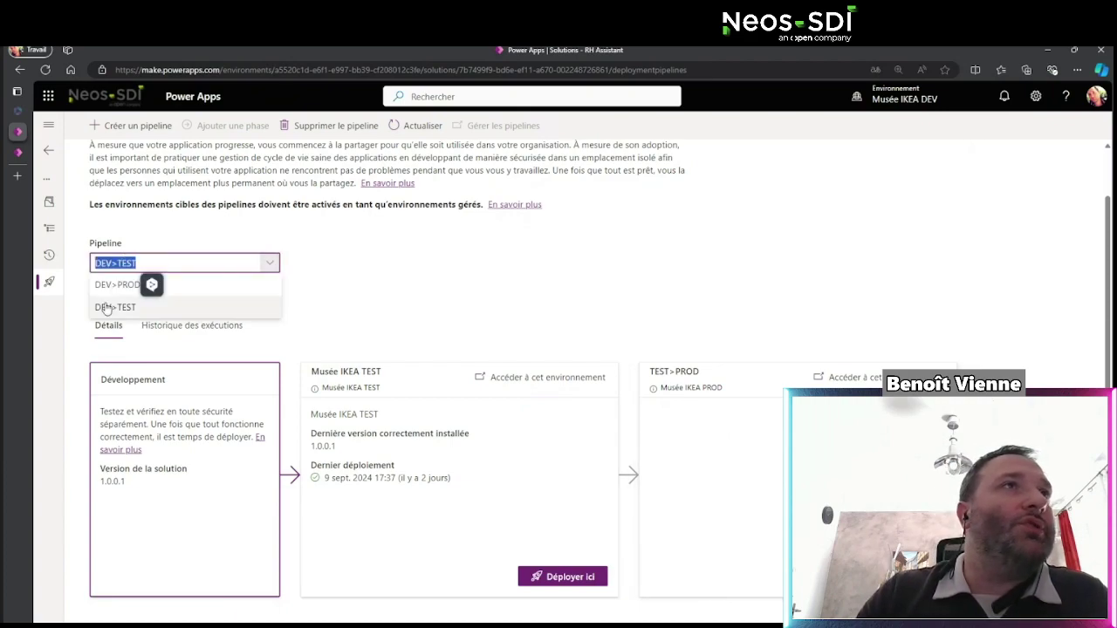
pyautogui.click(109, 307)
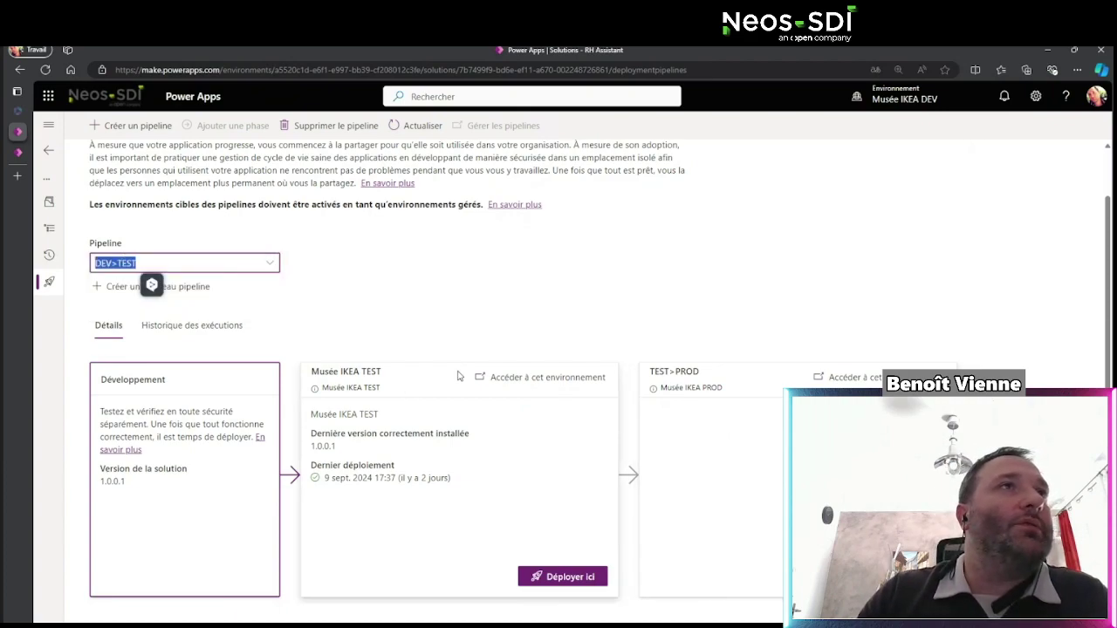
pyautogui.click(271, 263)
pyautogui.click(114, 285)
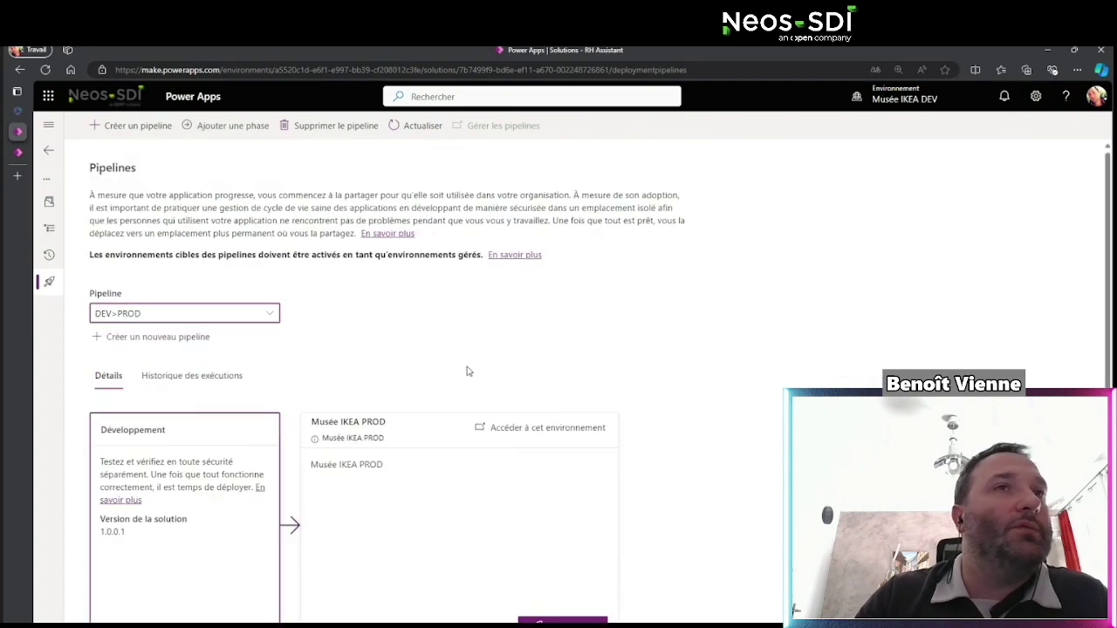
pyautogui.scroll(-1, 474, 369)
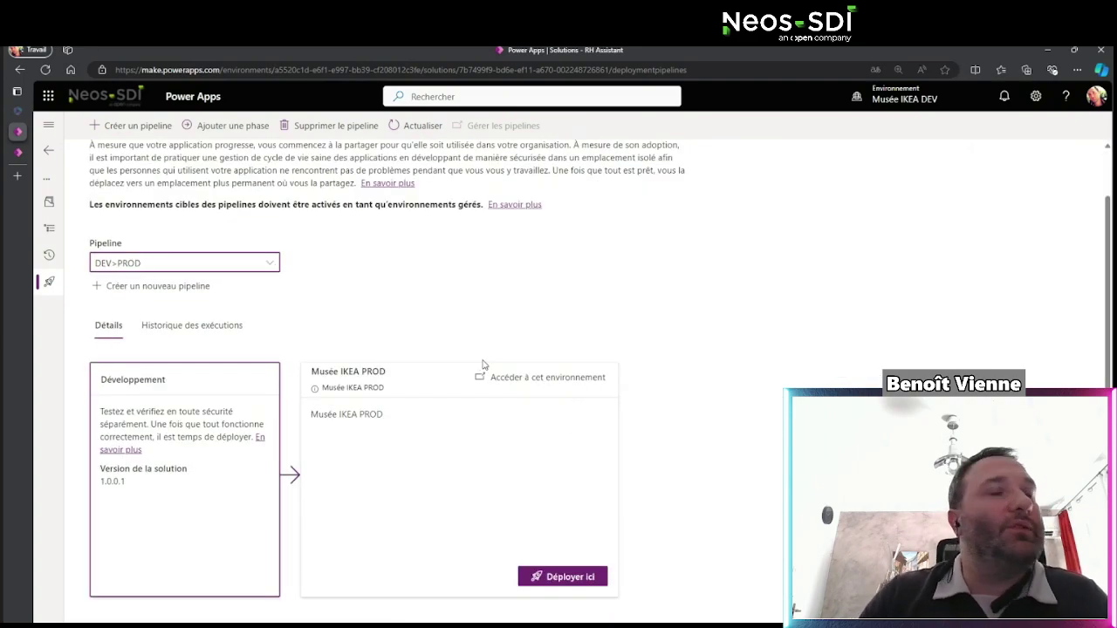